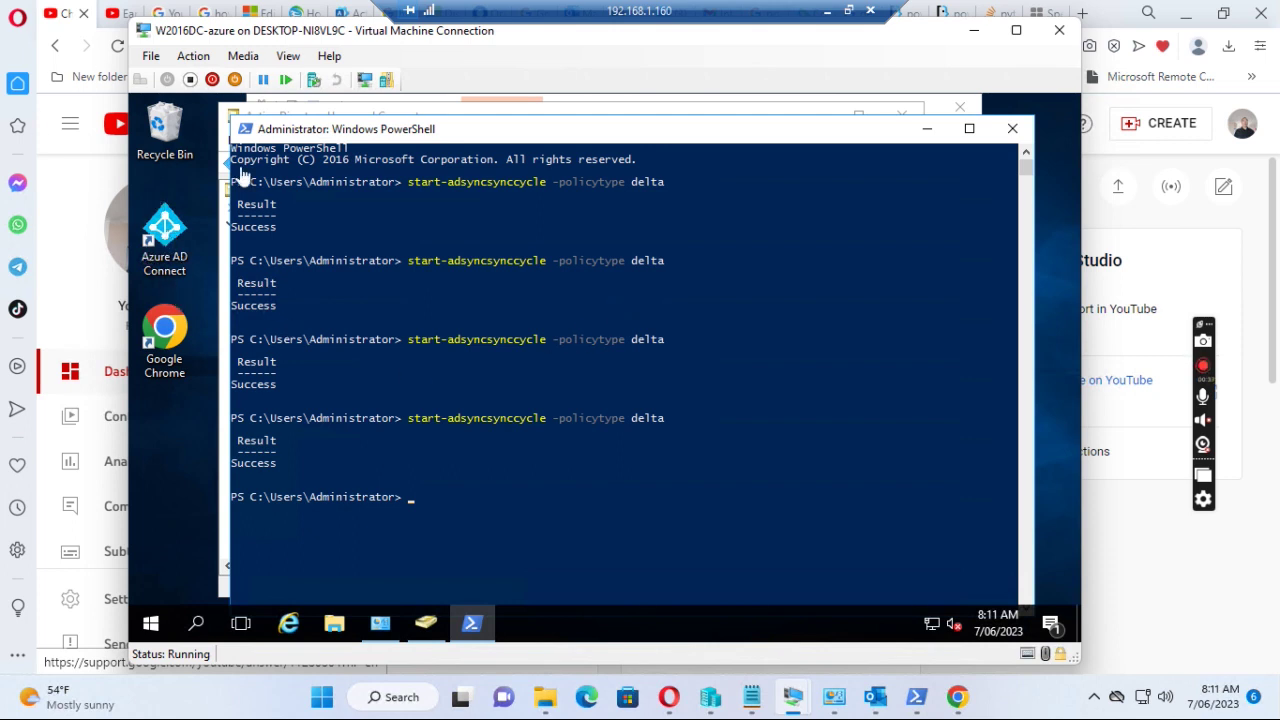
In Active Directory Users and Computers, open the Properties of the second user in Internal users > Users
left_click(427, 628)
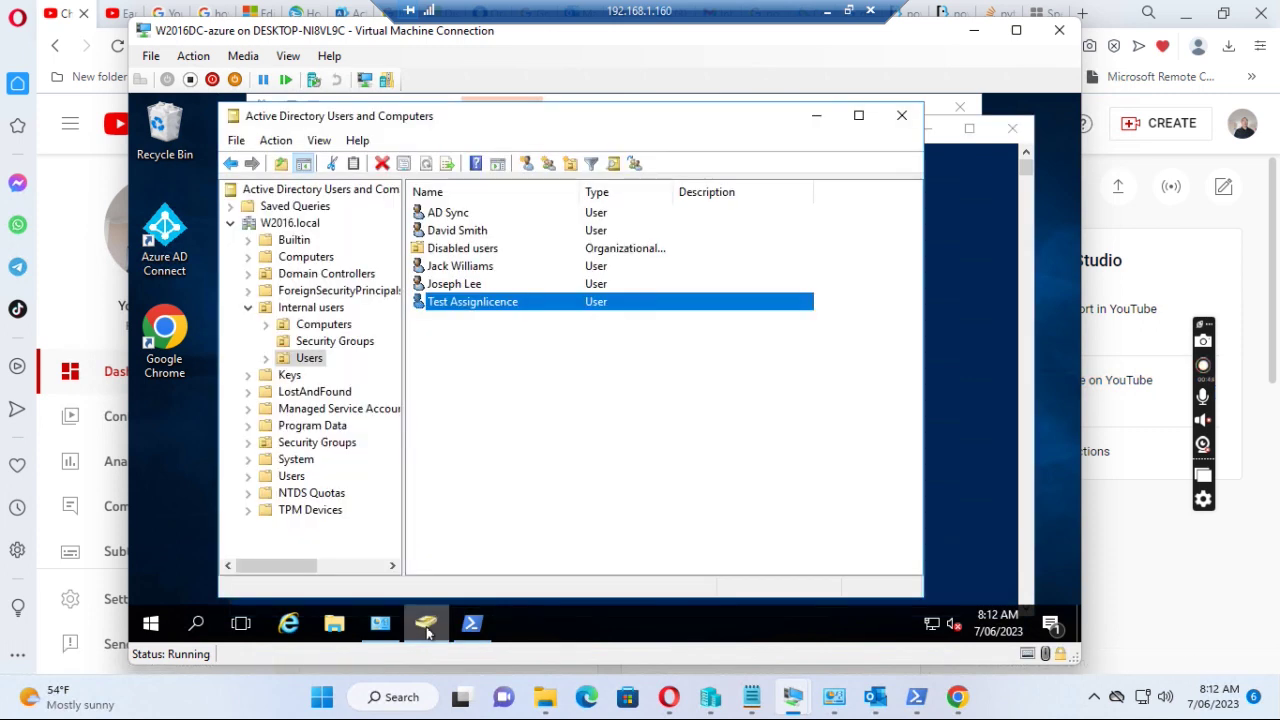
left_click(319, 141)
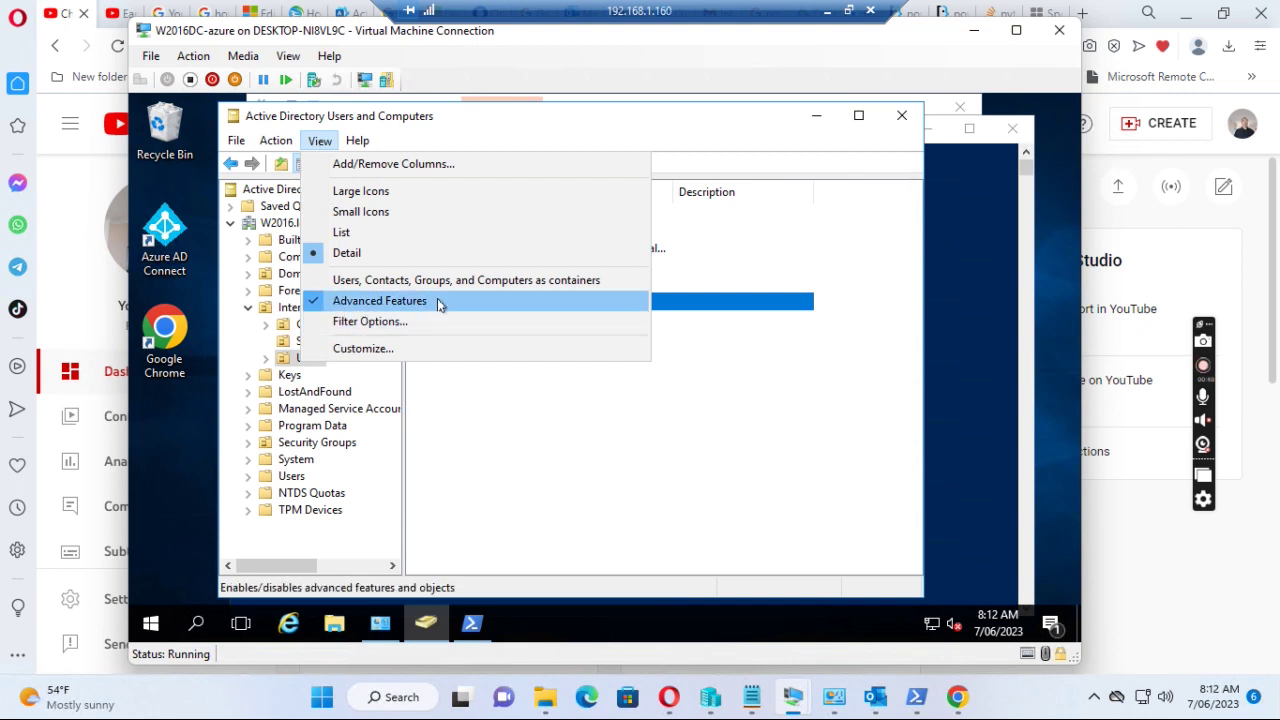
left_click(743, 486)
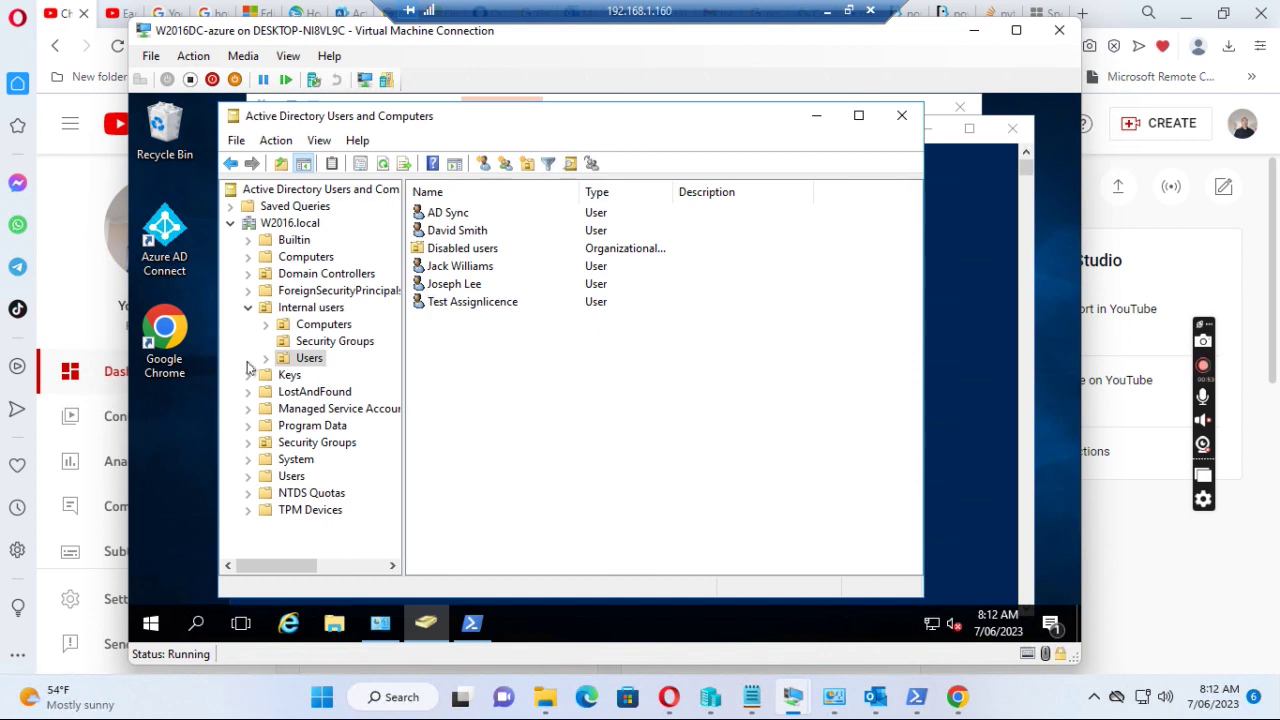
double_click(457, 231)
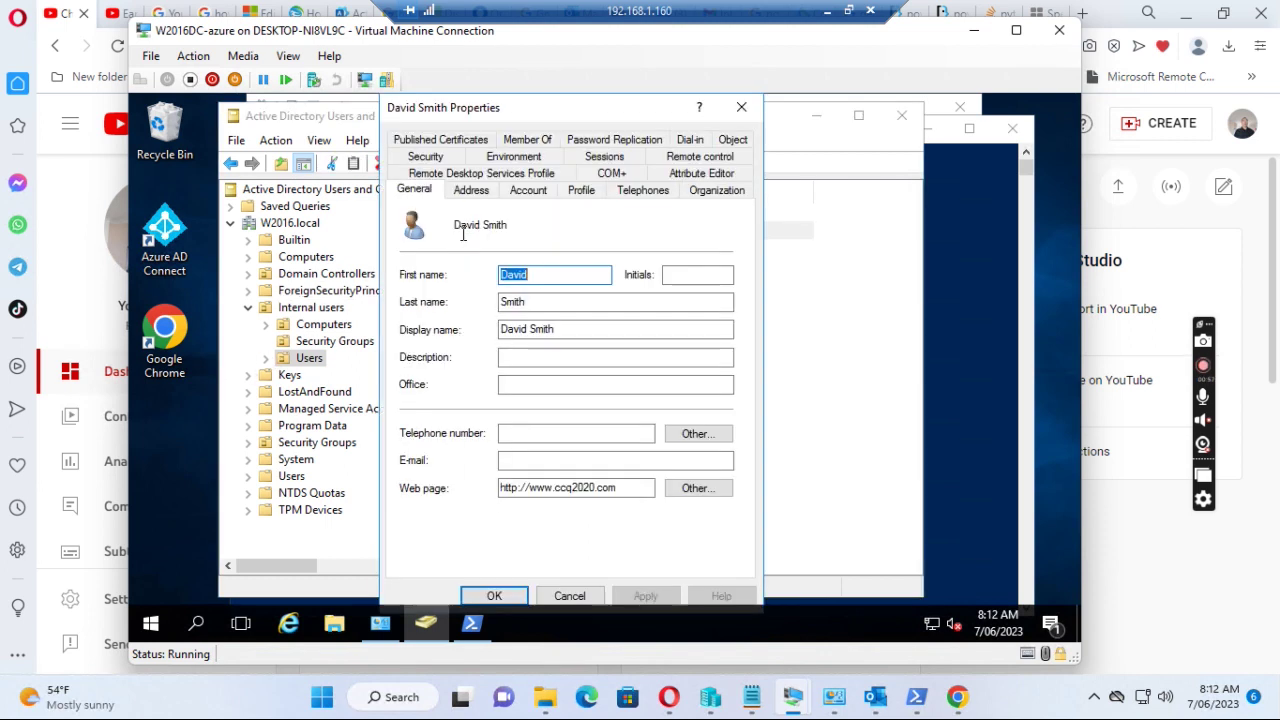
left_click(698, 175)
scroll(510, 312, "down", 10)
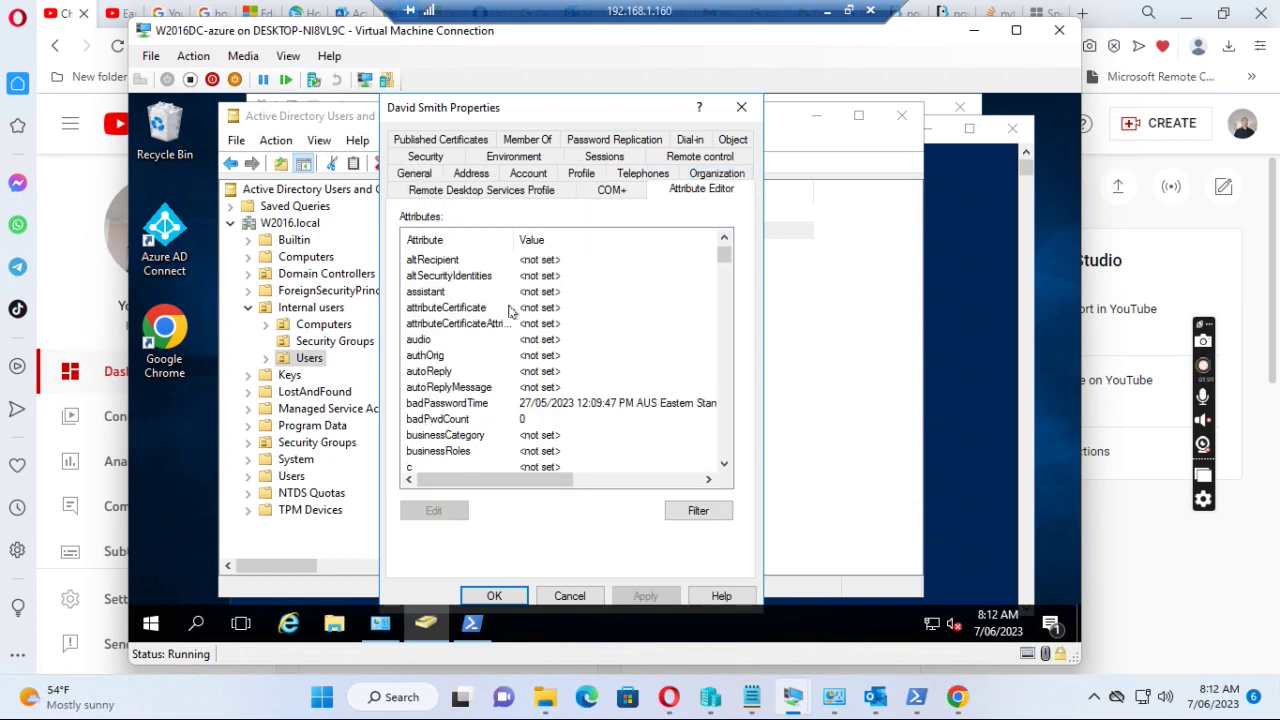
left_click_drag(724, 264, 720, 462)
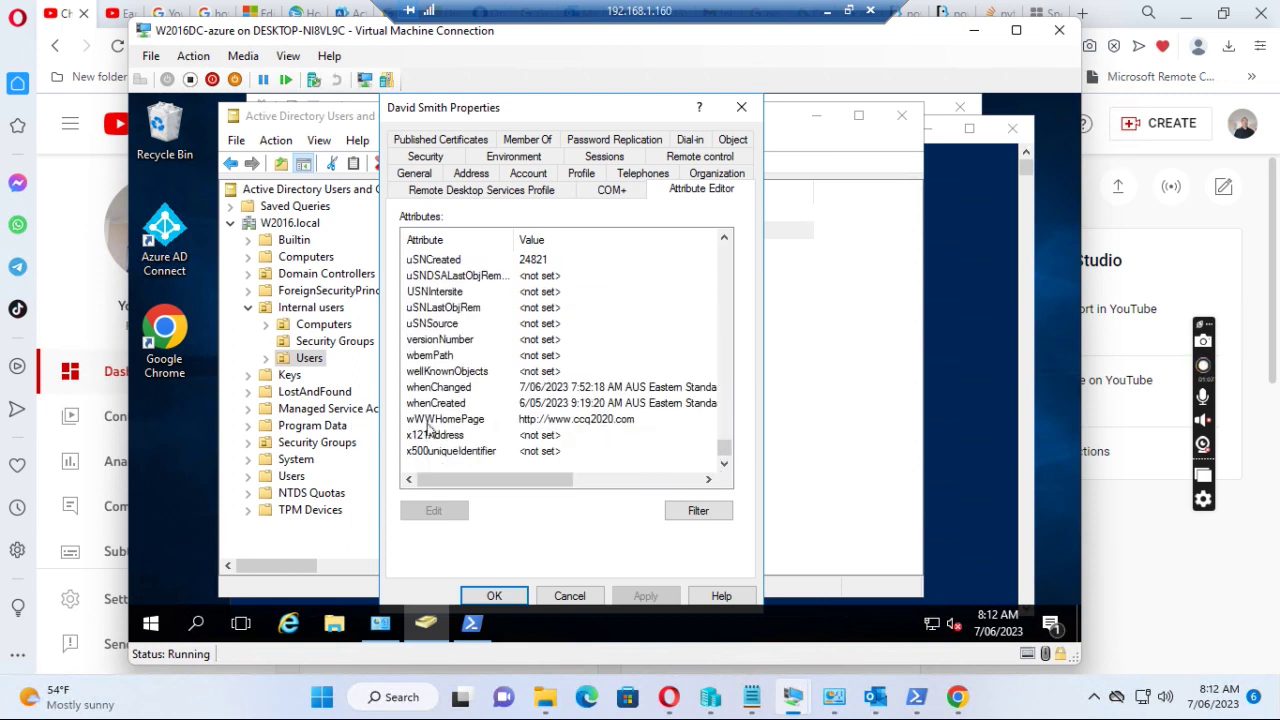
left_click(428, 424)
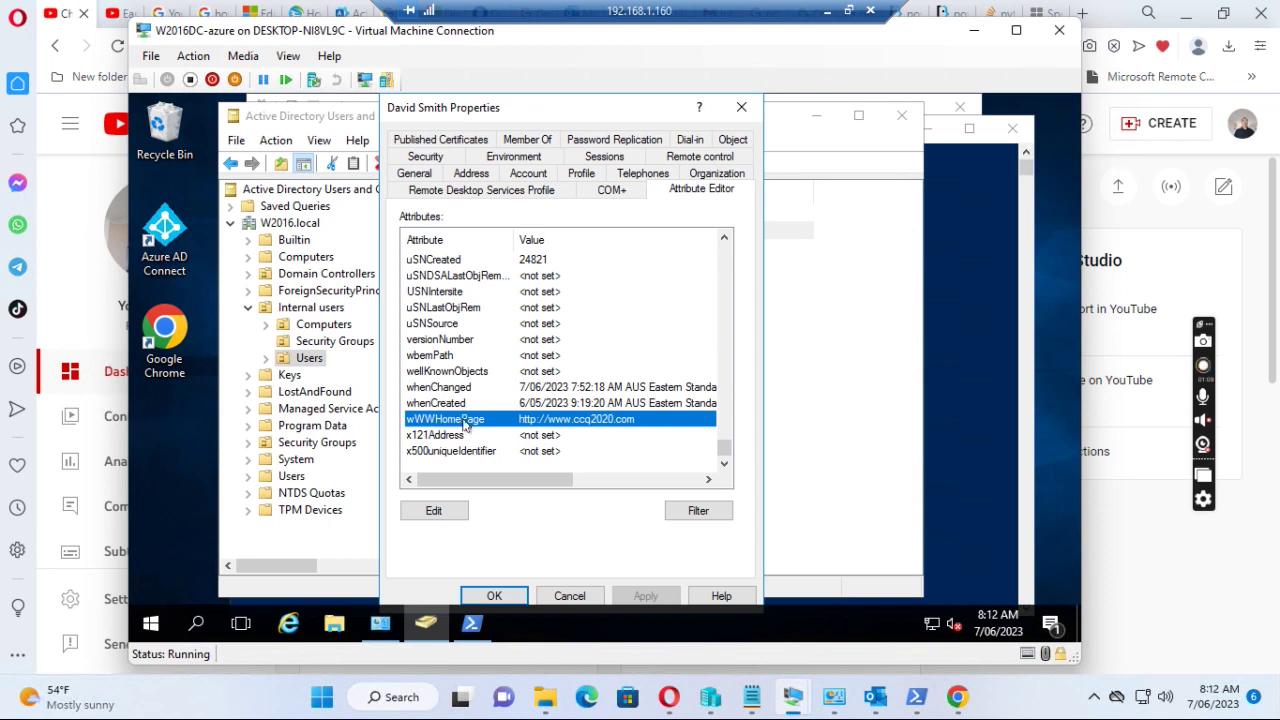
double_click(463, 422)
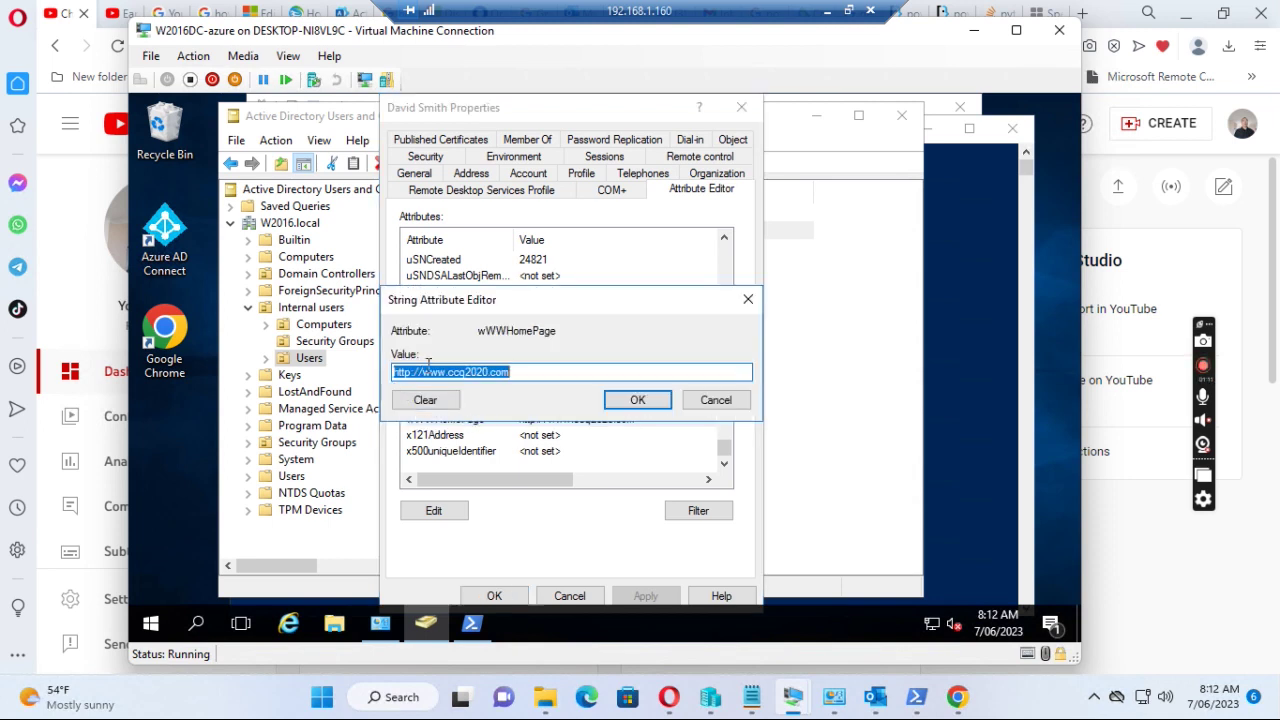
left_click(633, 399)
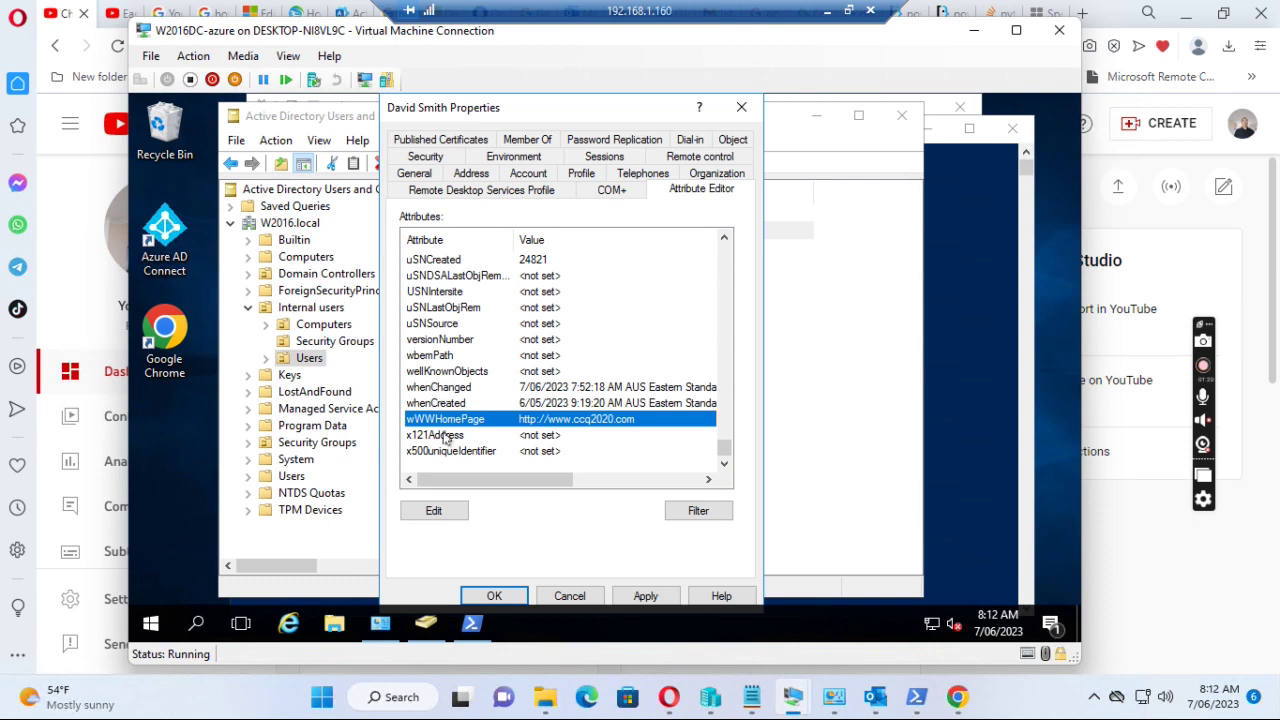
left_click(494, 596)
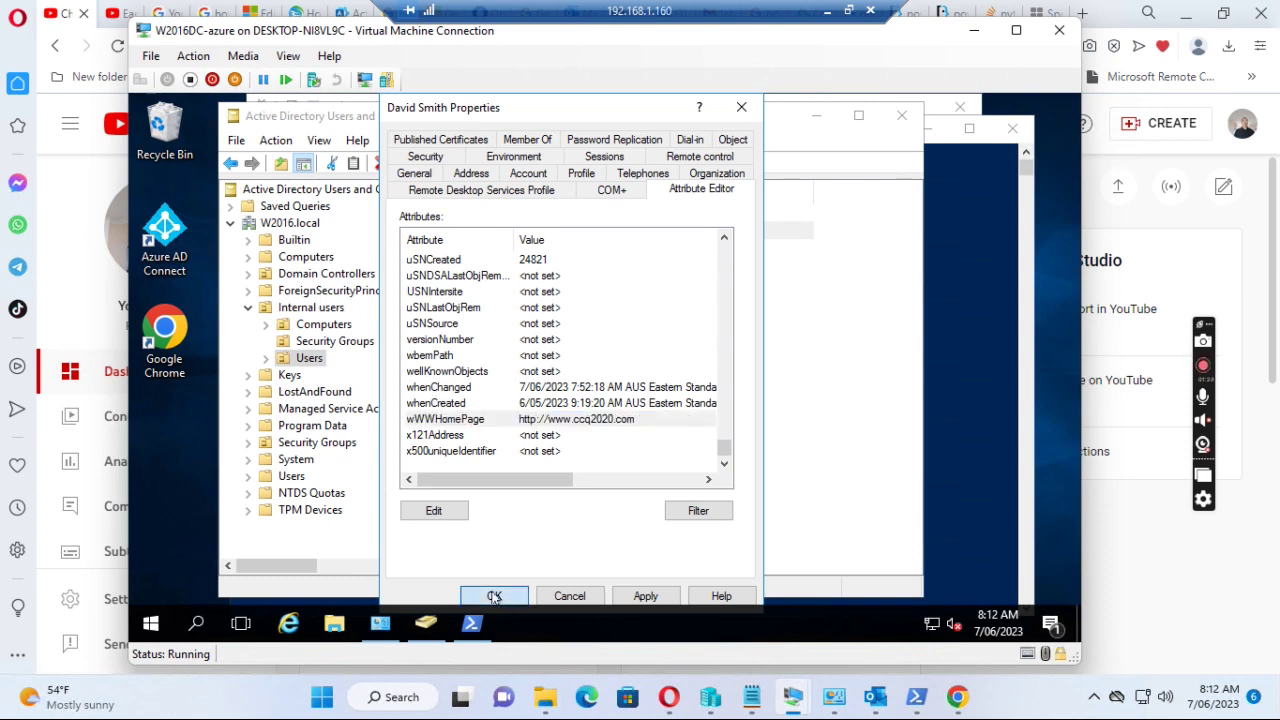
Launch Azure AD Connect and choose the Customize synchronization options task
left_click(166, 237)
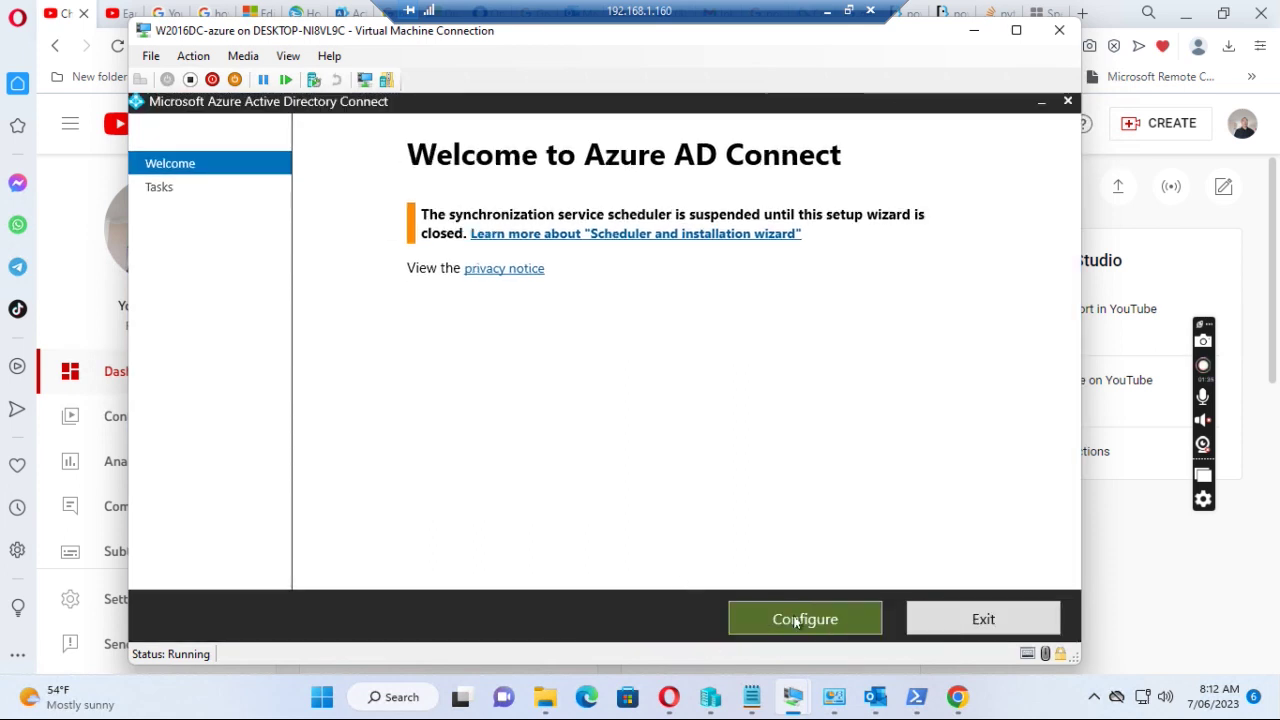
left_click(804, 619)
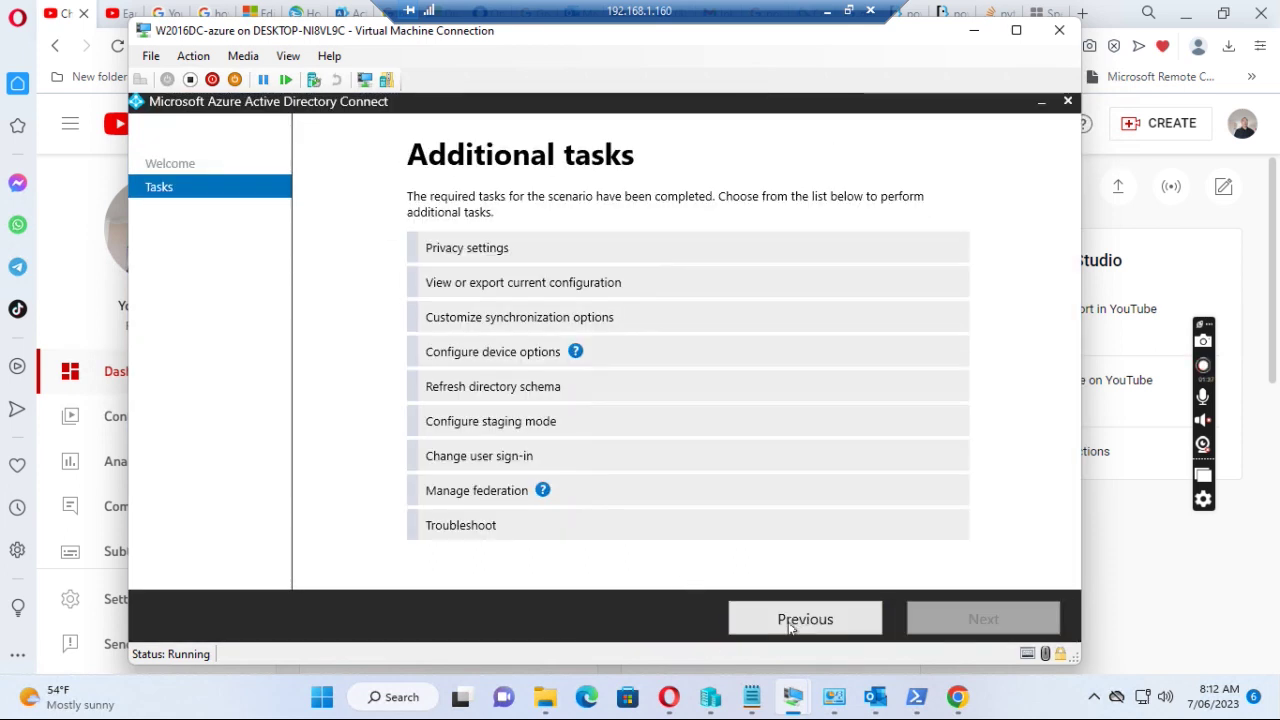
left_click(512, 330)
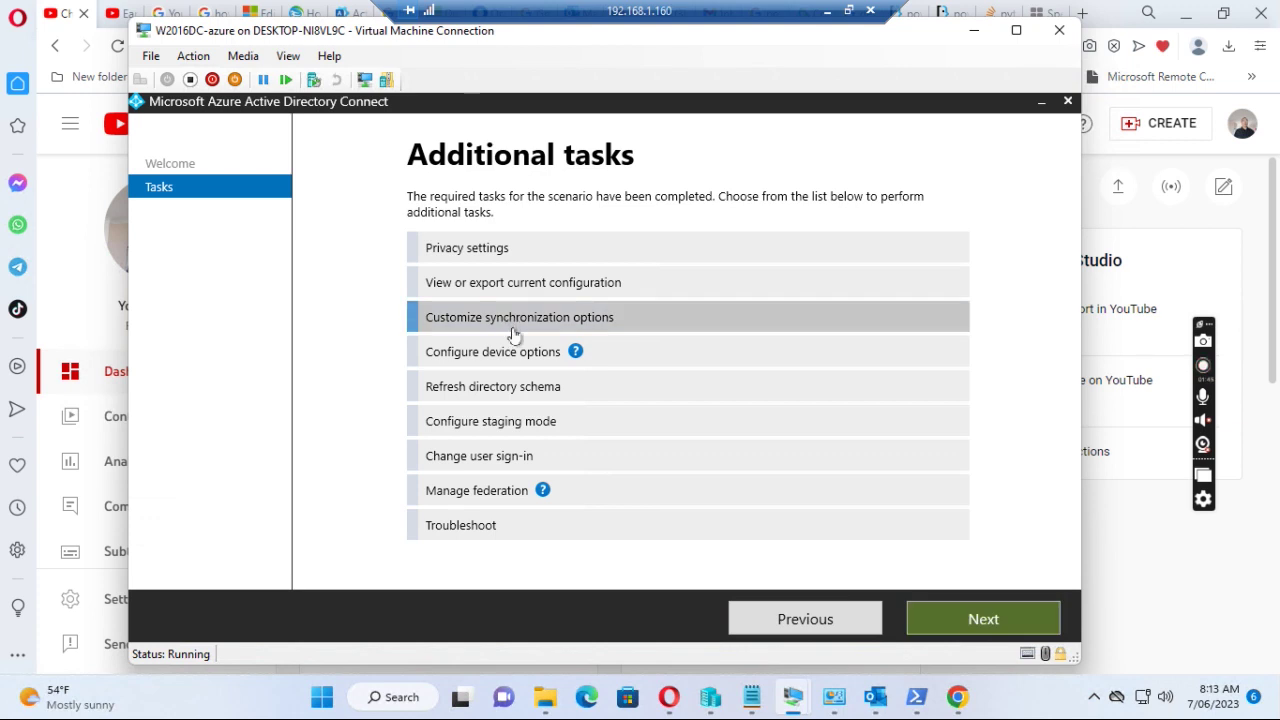
left_click(966, 618)
Enter the Azure AD administrator password and submit the credentials
left_click(496, 320)
type("p")
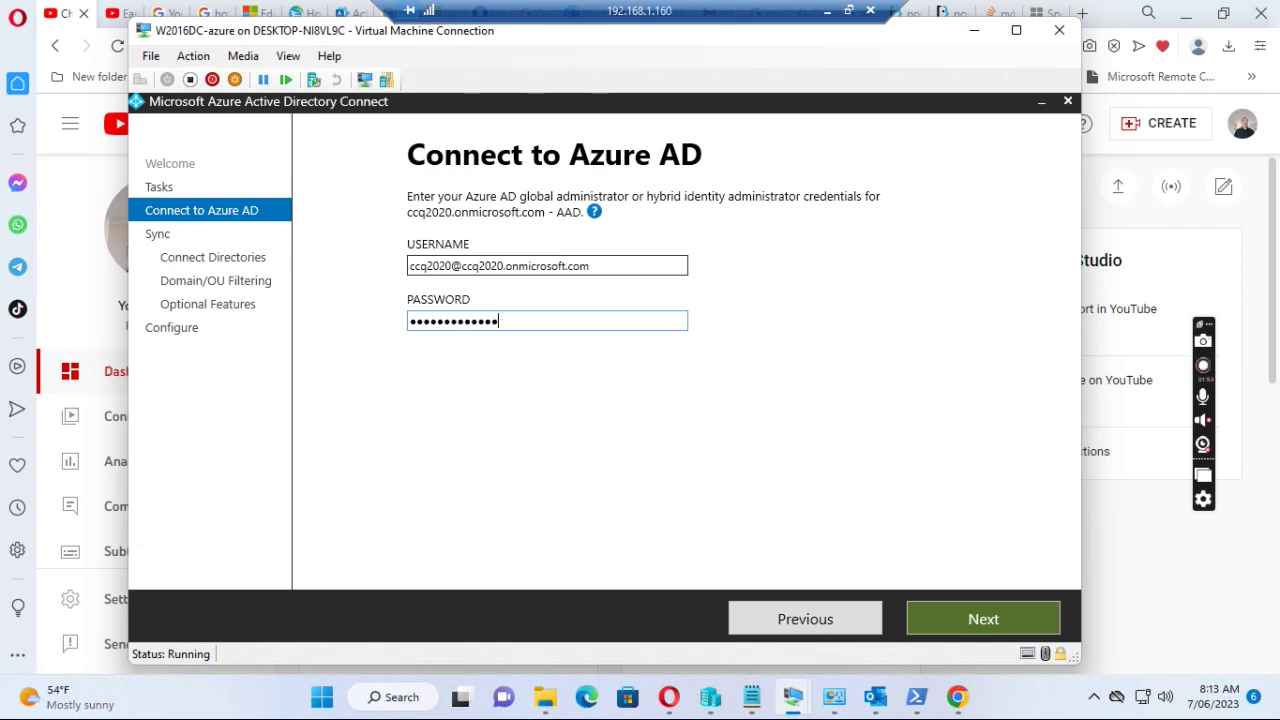
left_click(983, 616)
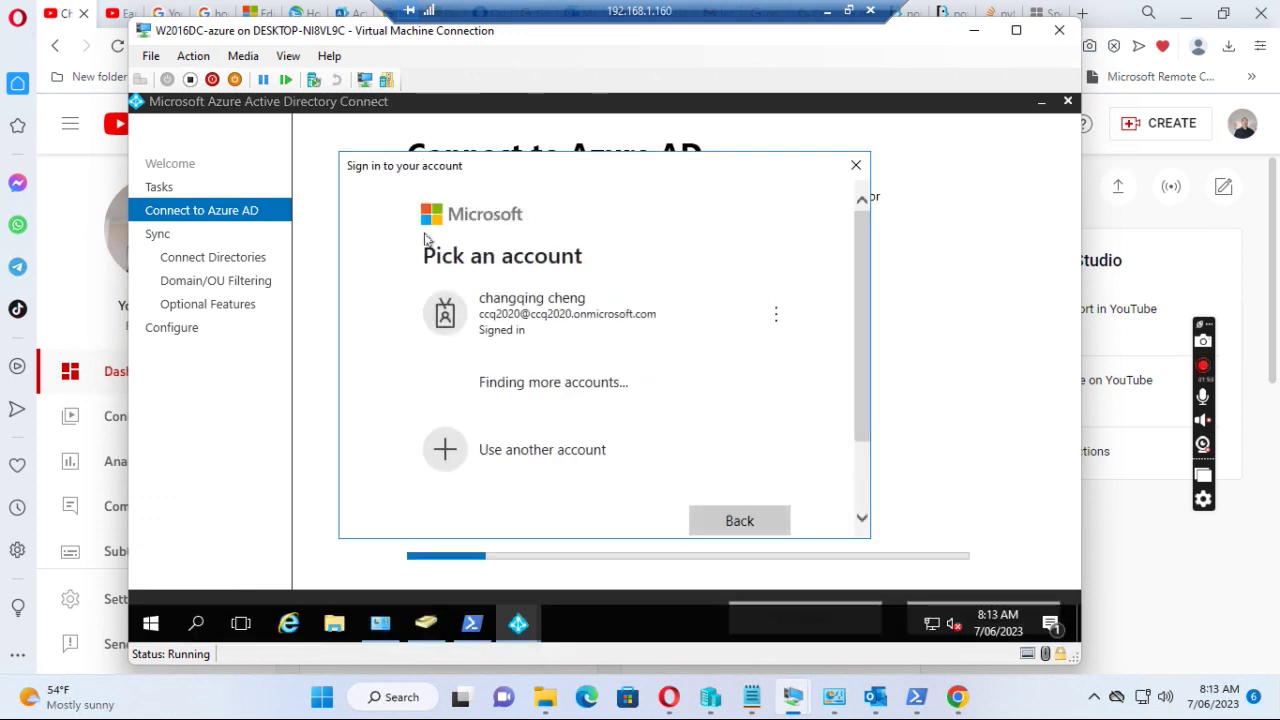
Sign in with the existing admin account and accept the W2016.local directory, OU filtering and optional features
left_click(521, 314)
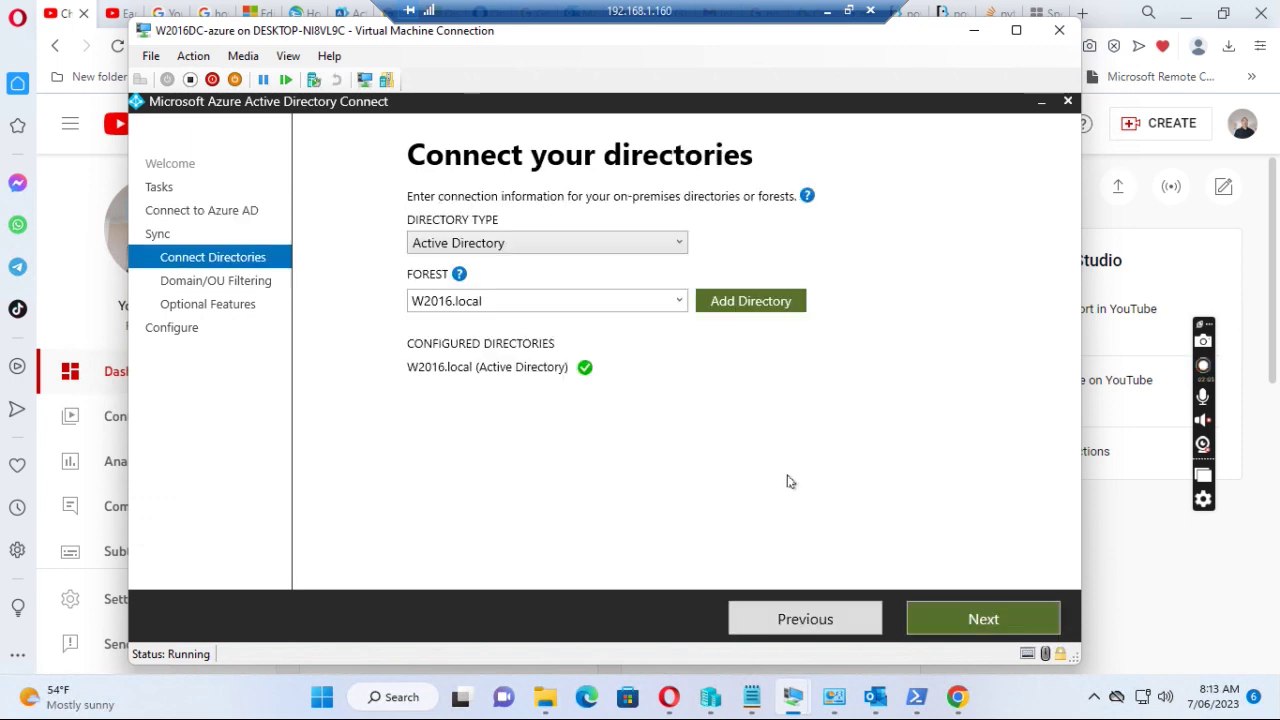
left_click(967, 611)
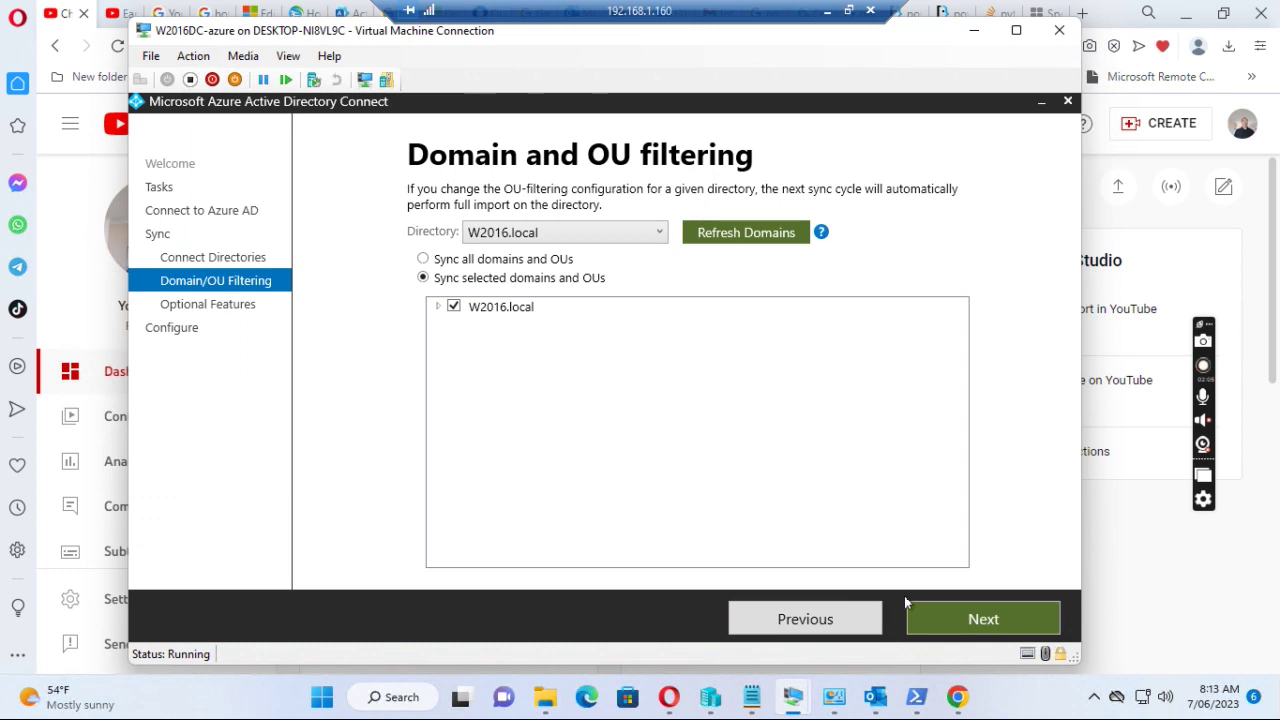
left_click(966, 620)
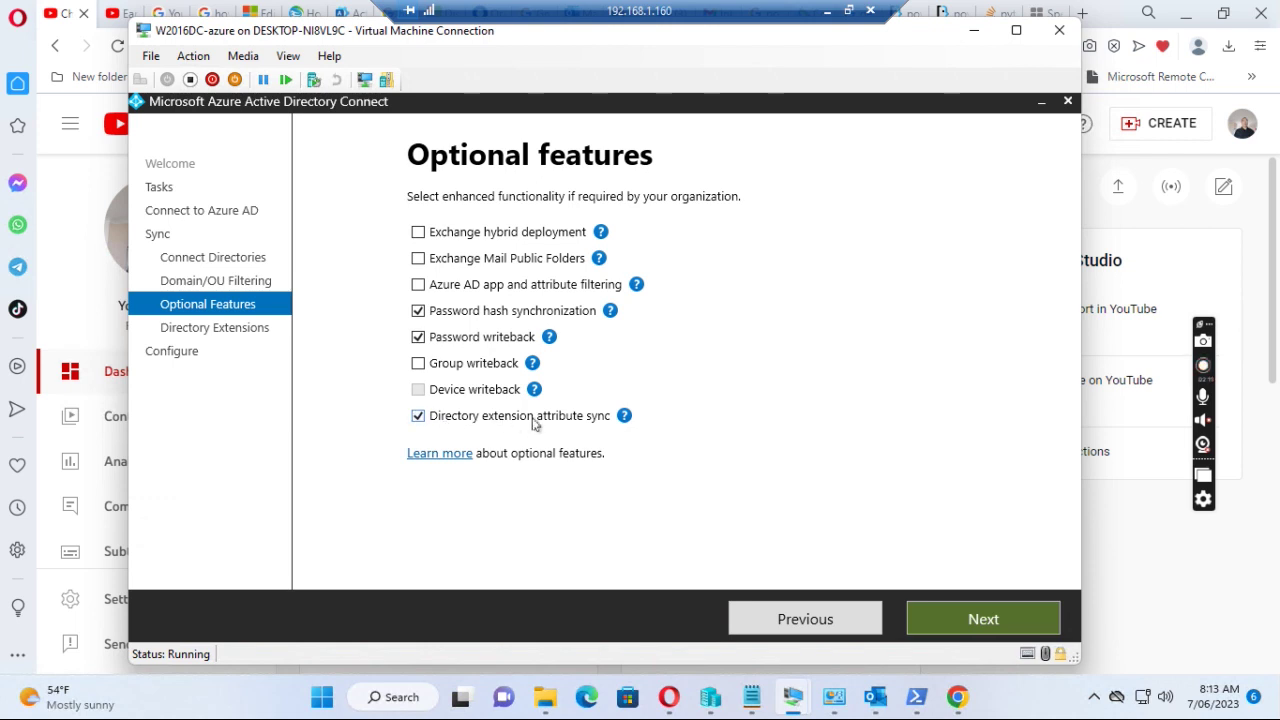
left_click(968, 621)
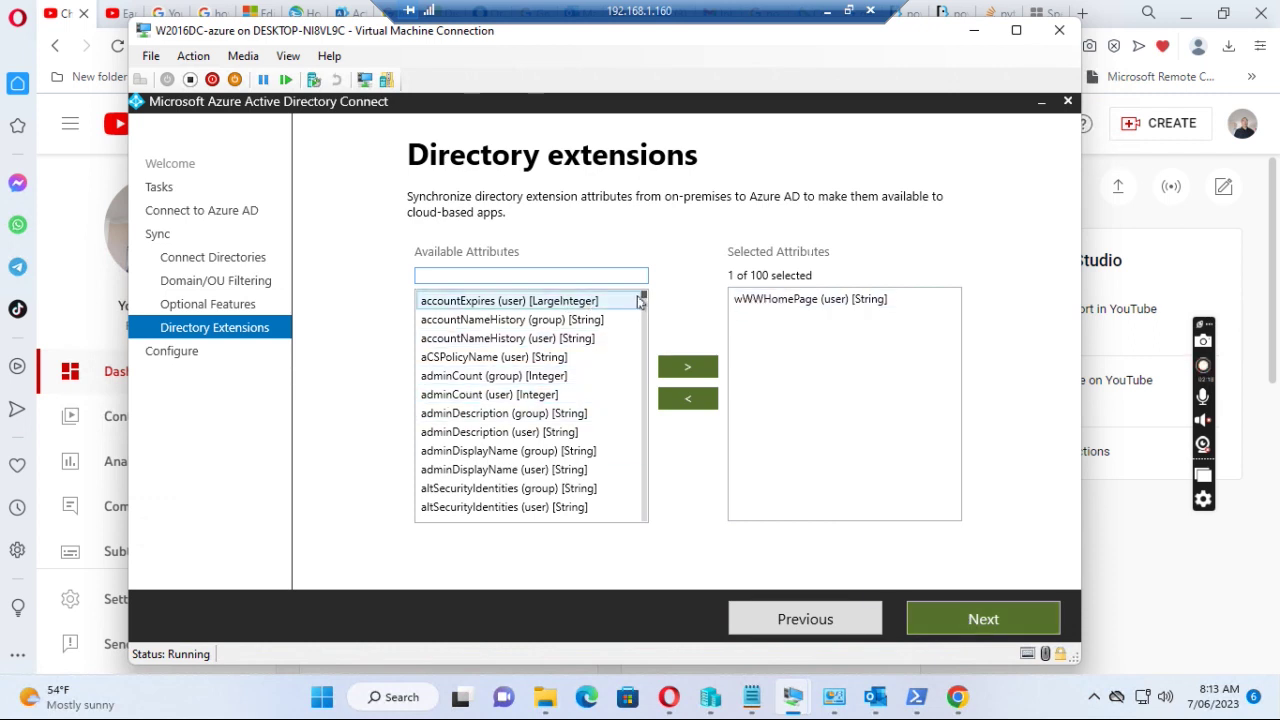
Keep wWWHomePage (user) [String] as the selected directory extension and continue to Ready to configure
left_click_drag(644, 298, 629, 523)
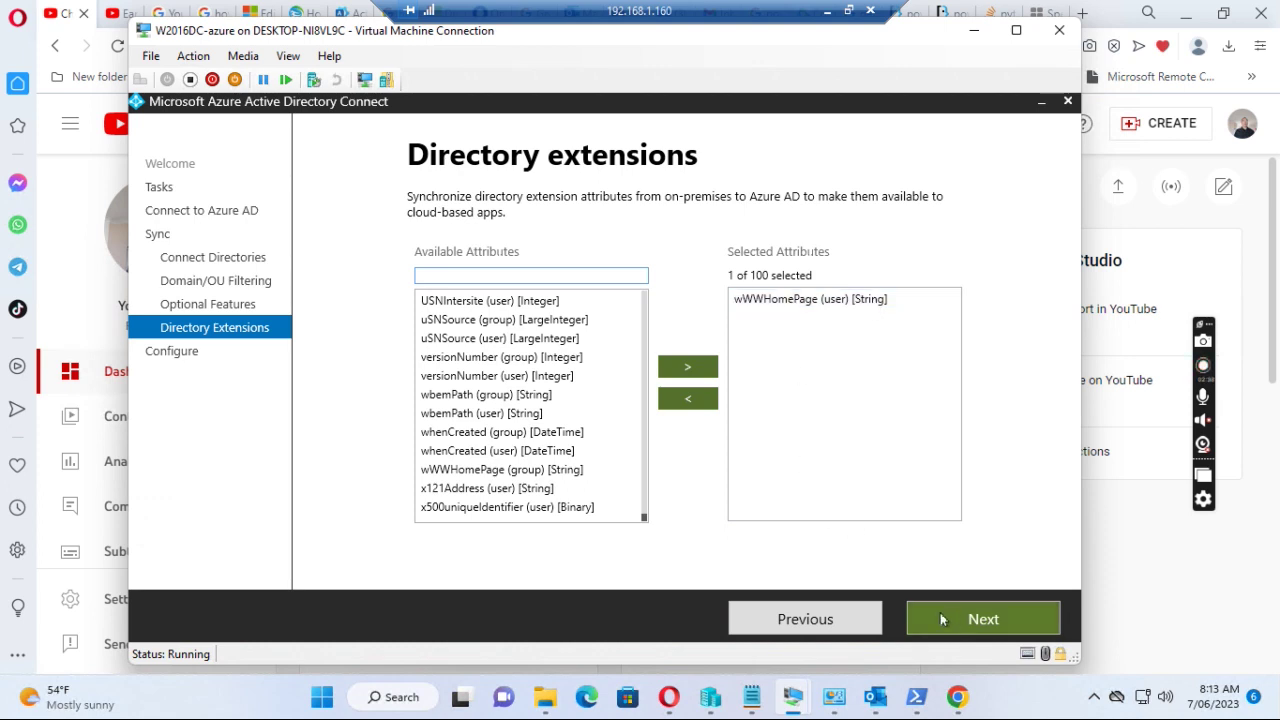
left_click(993, 620)
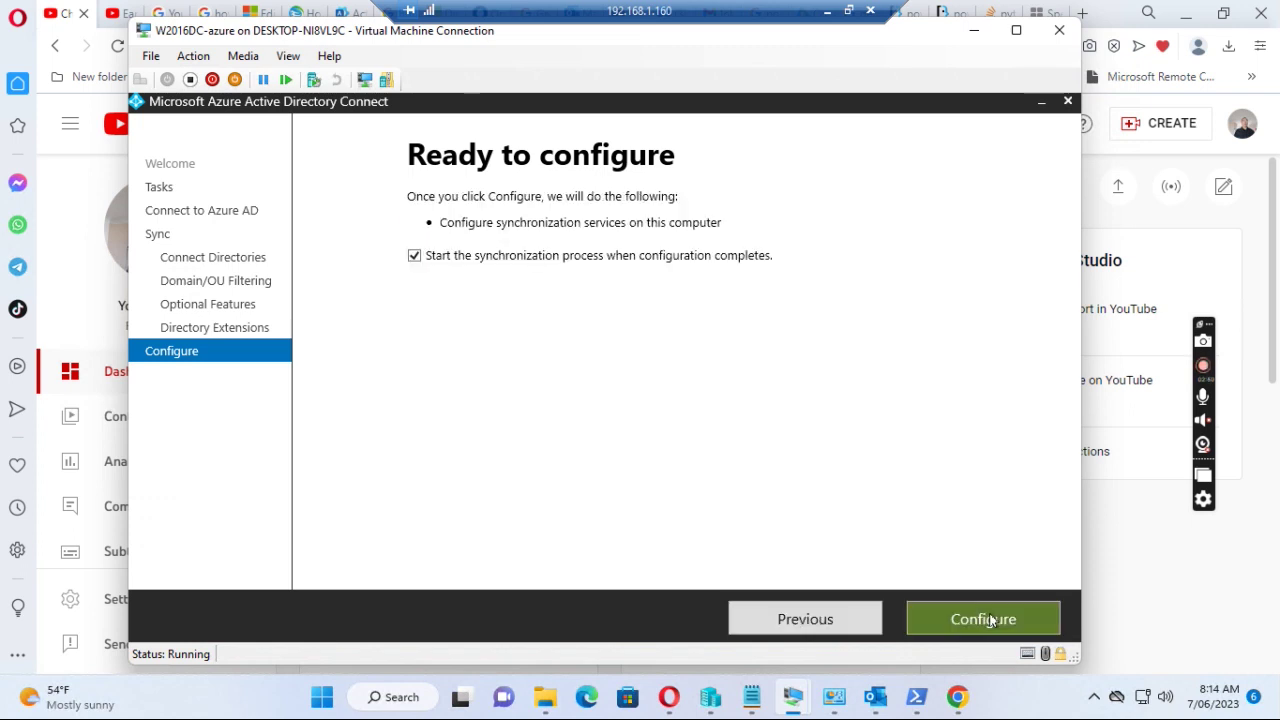
Run Configure and wait until Azure AD Connect reports configuration succeeded and sync started
left_click(990, 621)
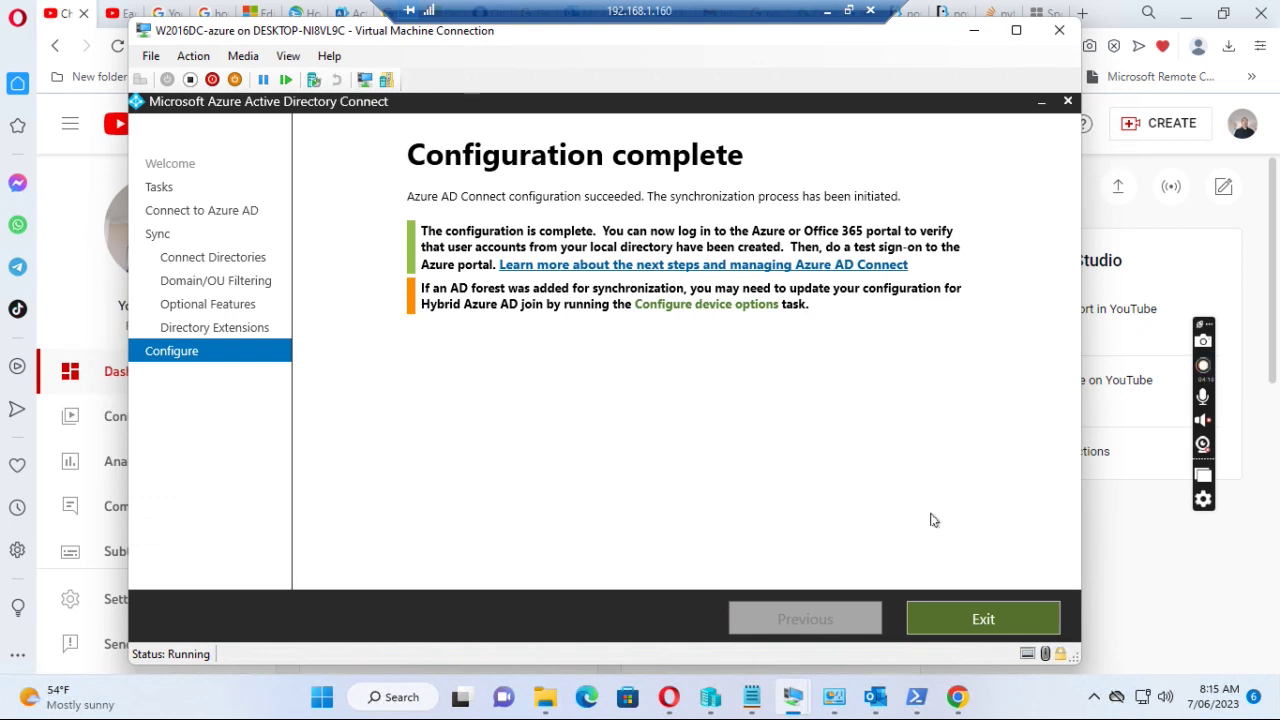
left_click(1002, 616)
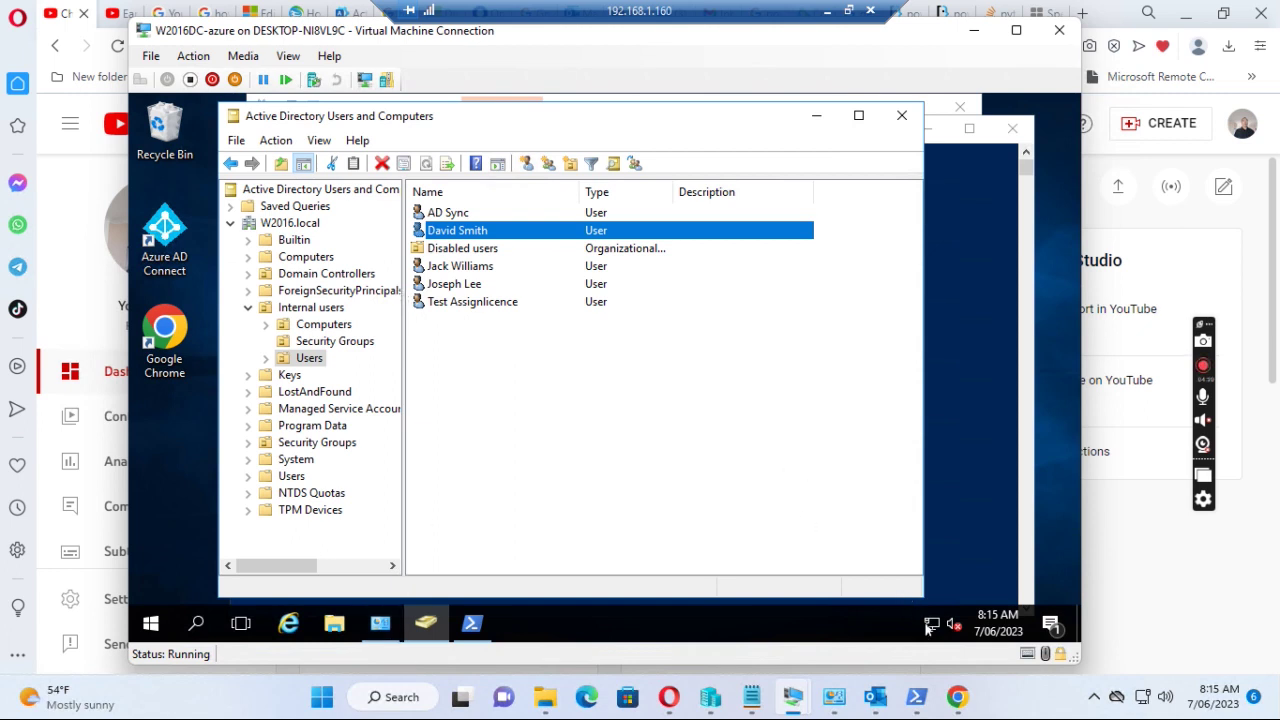
left_click(920, 705)
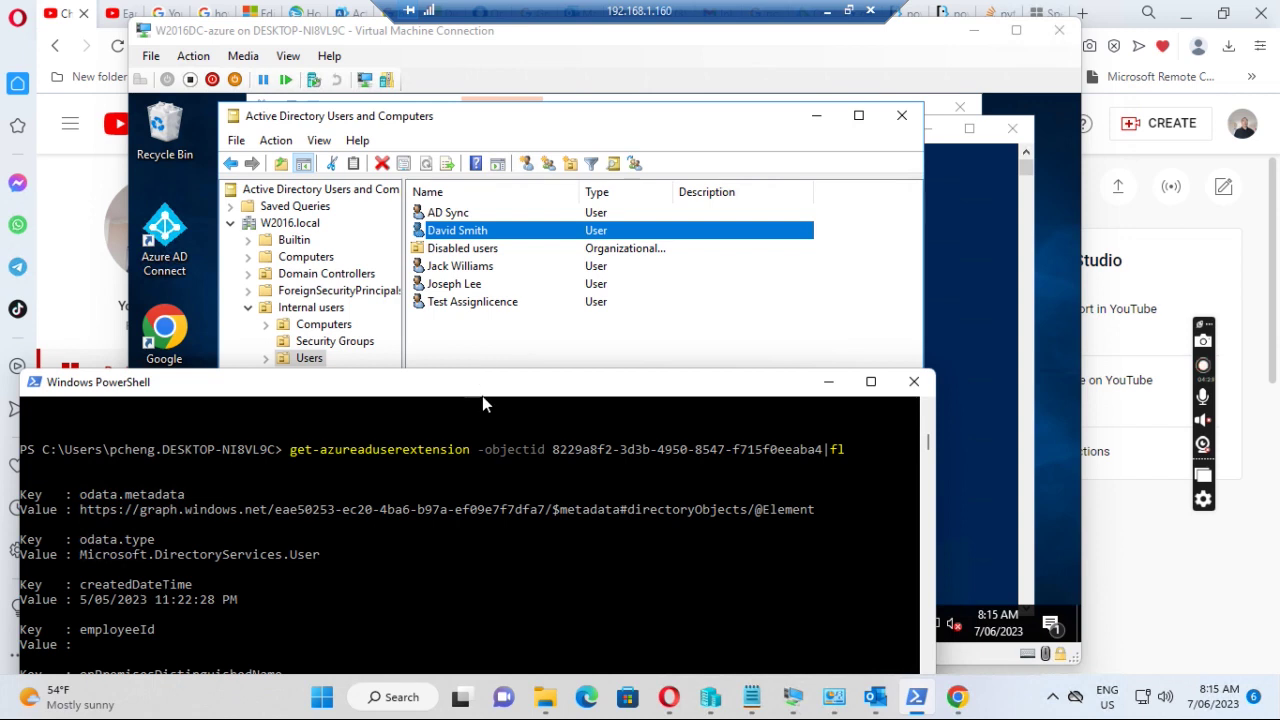
left_click_drag(486, 390, 639, 145)
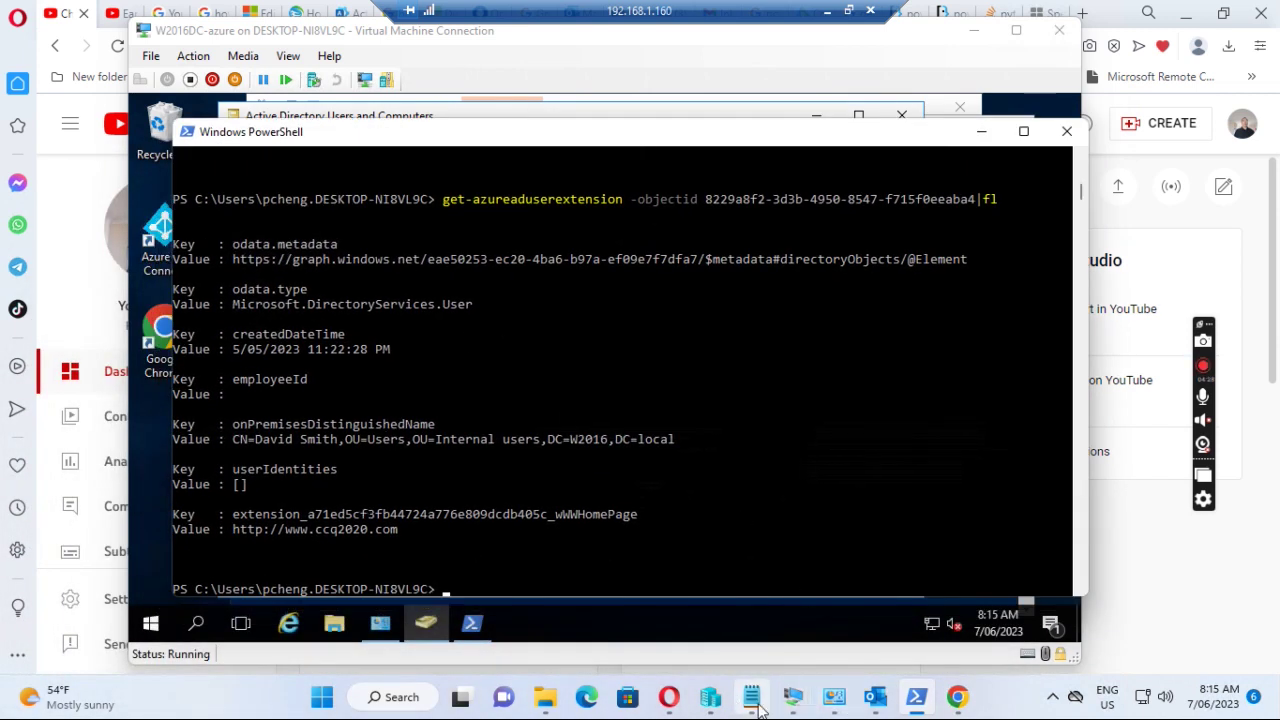
Bring up youtube list.txt in Notepad and maximize it
mouse_move(752, 700)
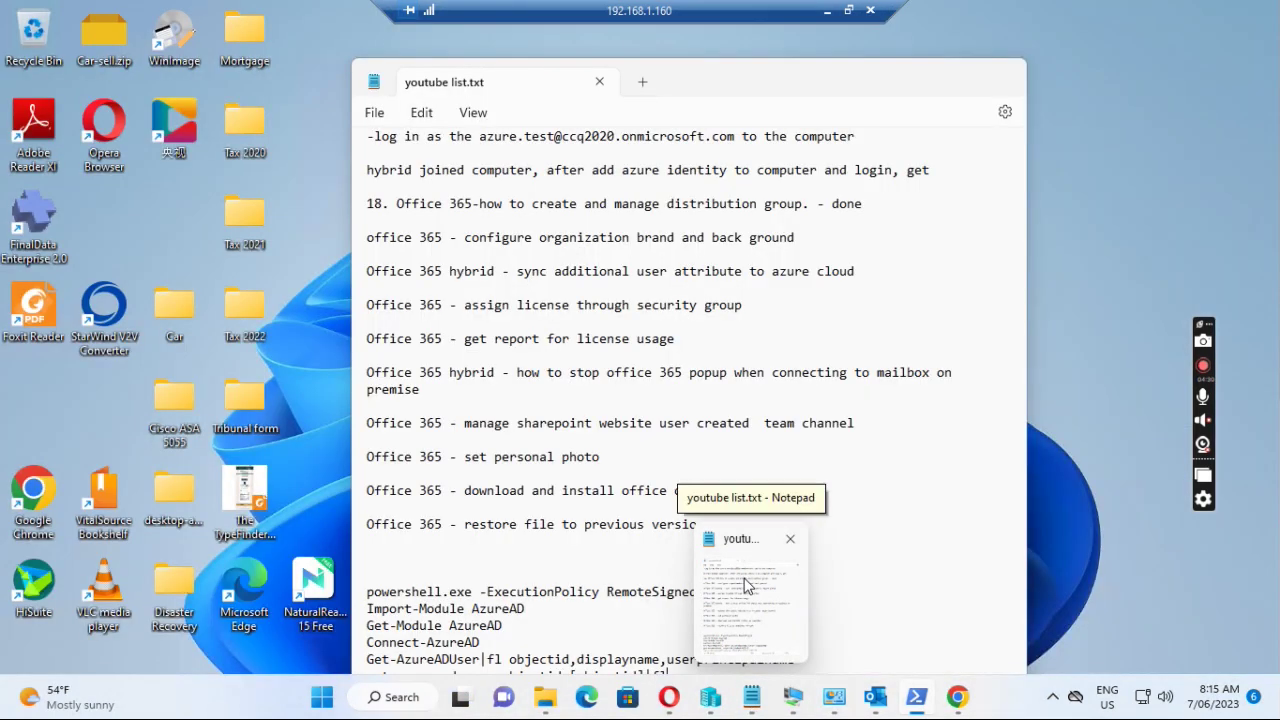
left_click(745, 580)
scroll(793, 494, "down", 1)
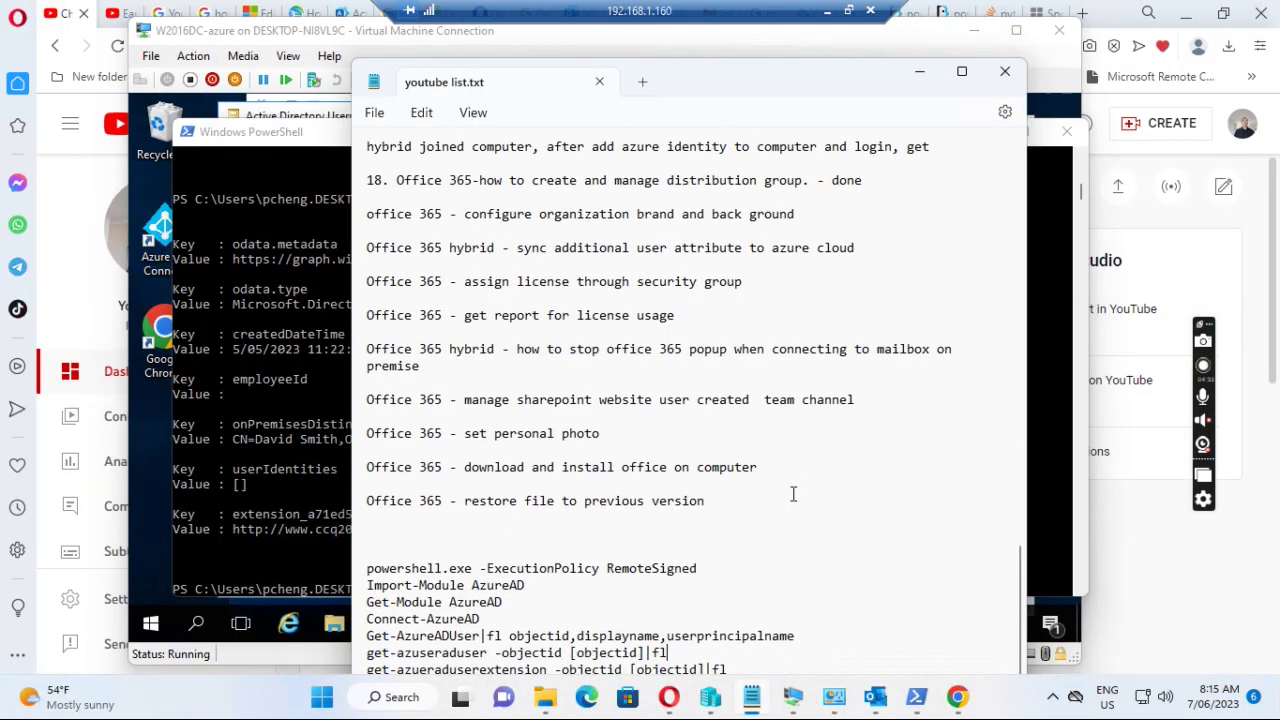
double_click(722, 84)
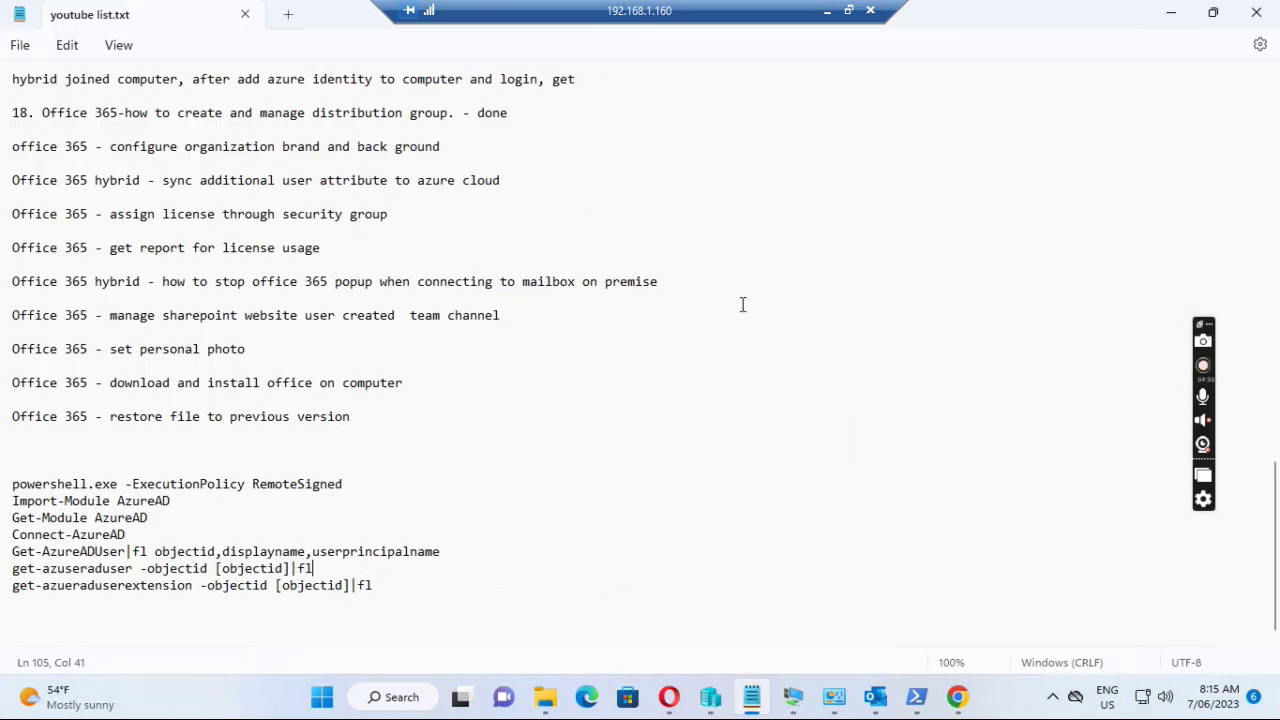
Highlight the ExecutionPolicy, Connect-AzureAD, Get-AzureADUser objectid and get-azureaduserextension command lines
triple_click(14, 485)
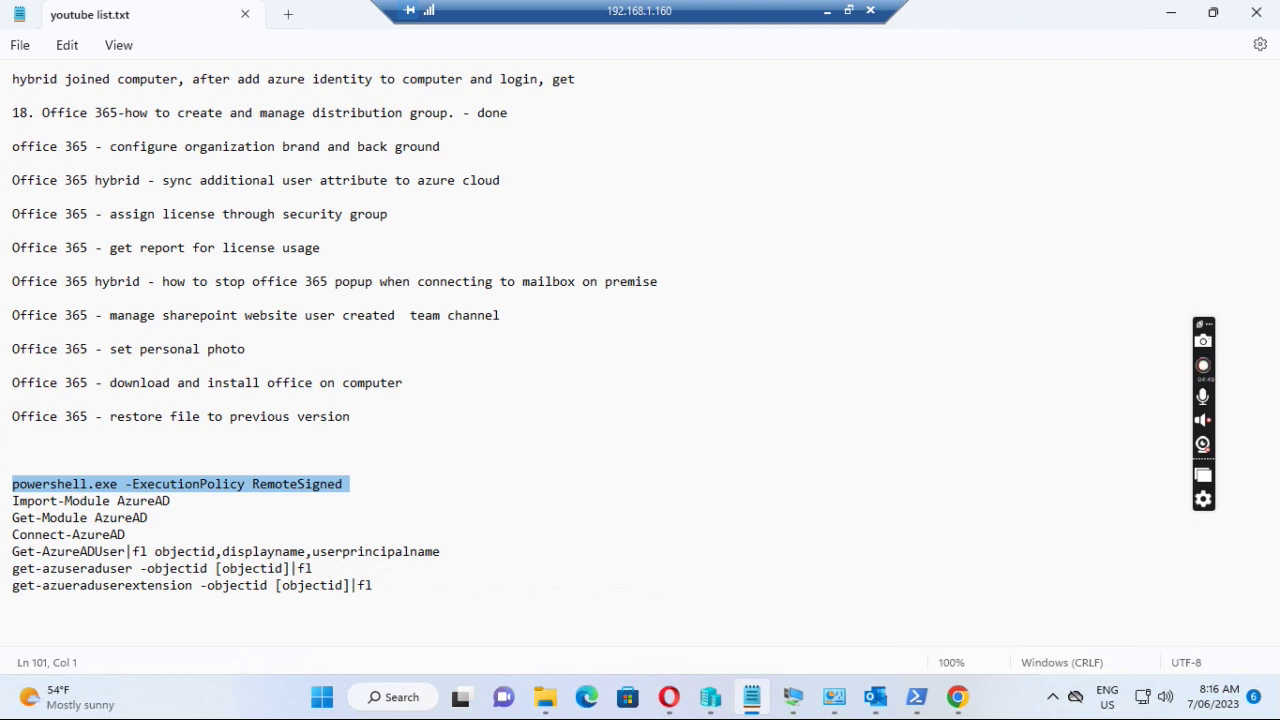
left_click_drag(14, 537, 130, 534)
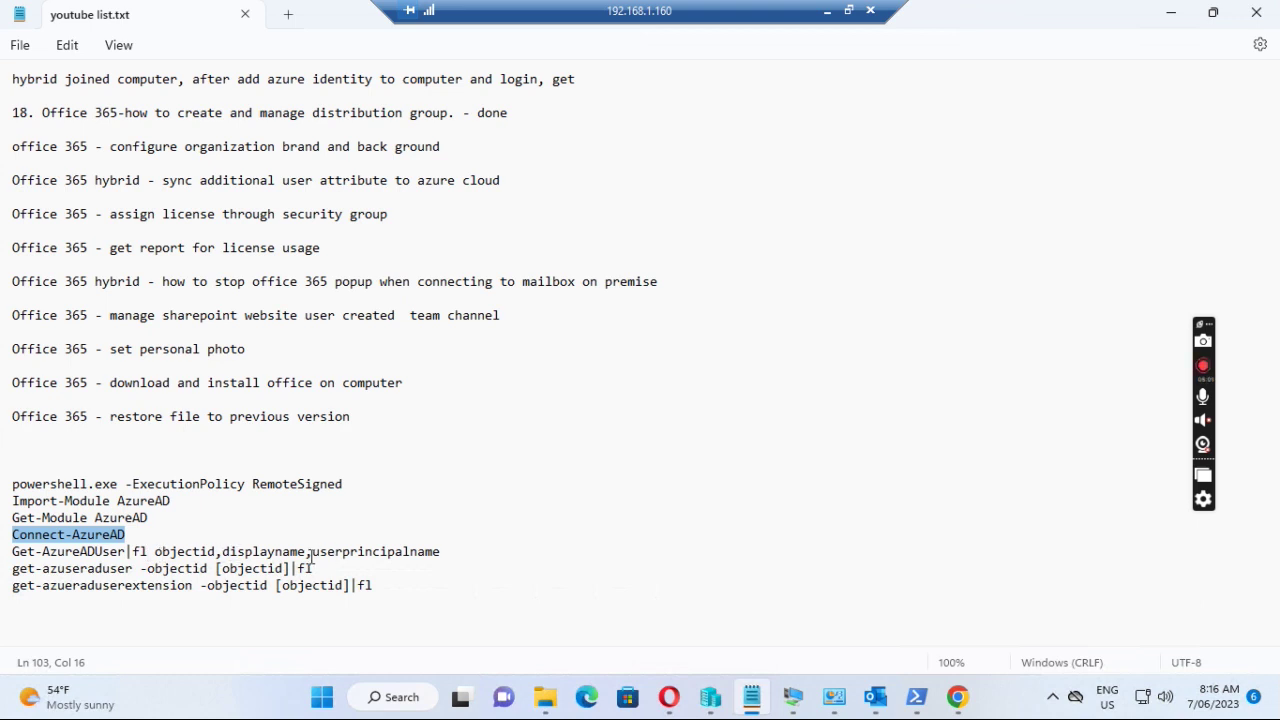
left_click_drag(155, 551, 208, 551)
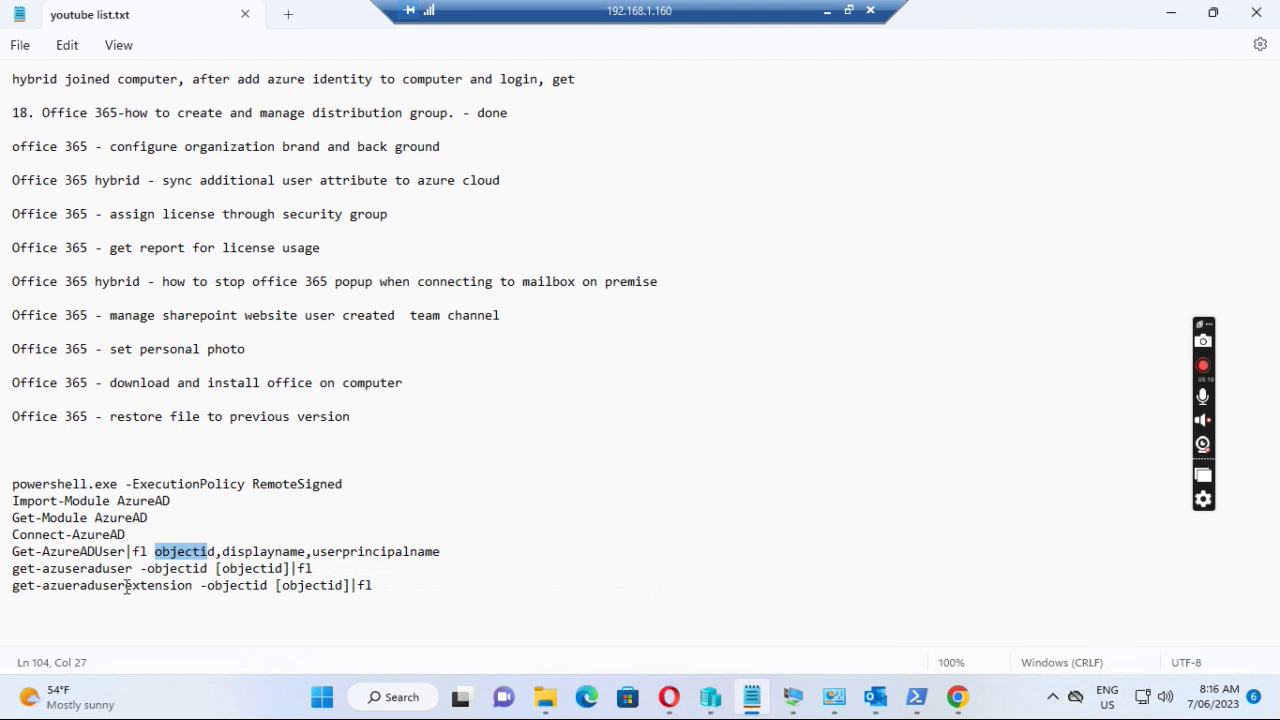
triple_click(20, 590)
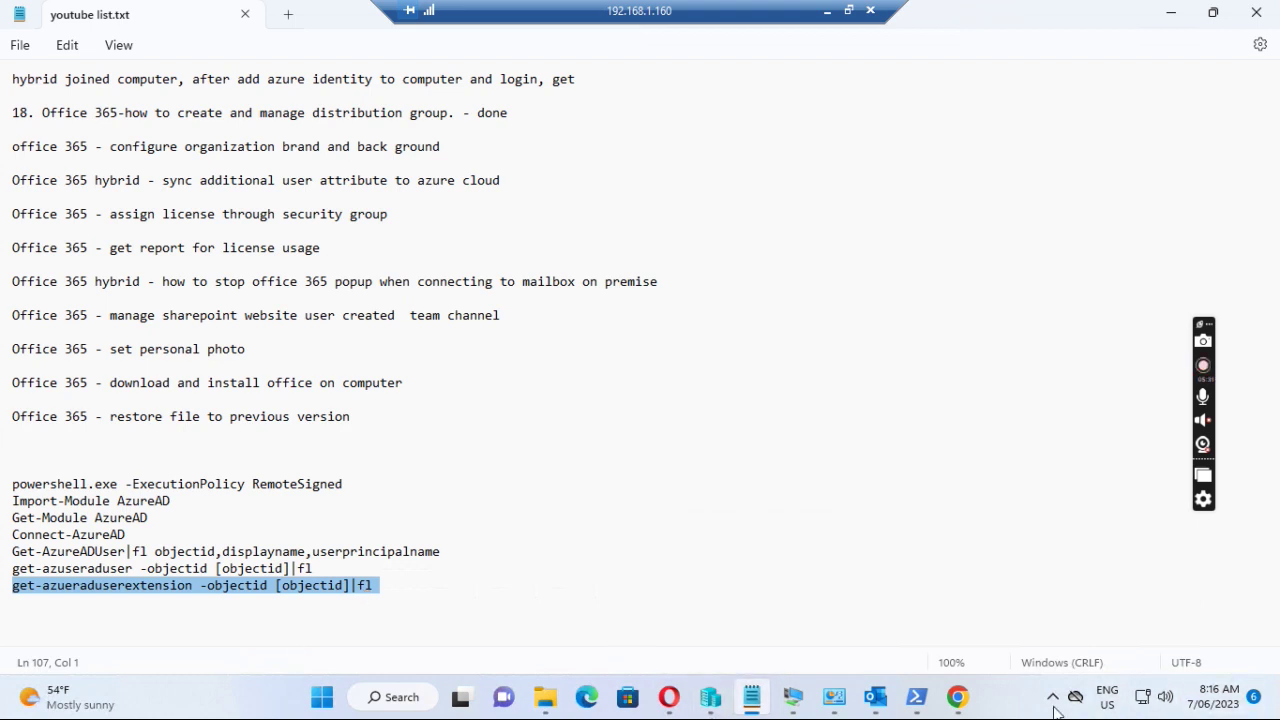
left_click(917, 697)
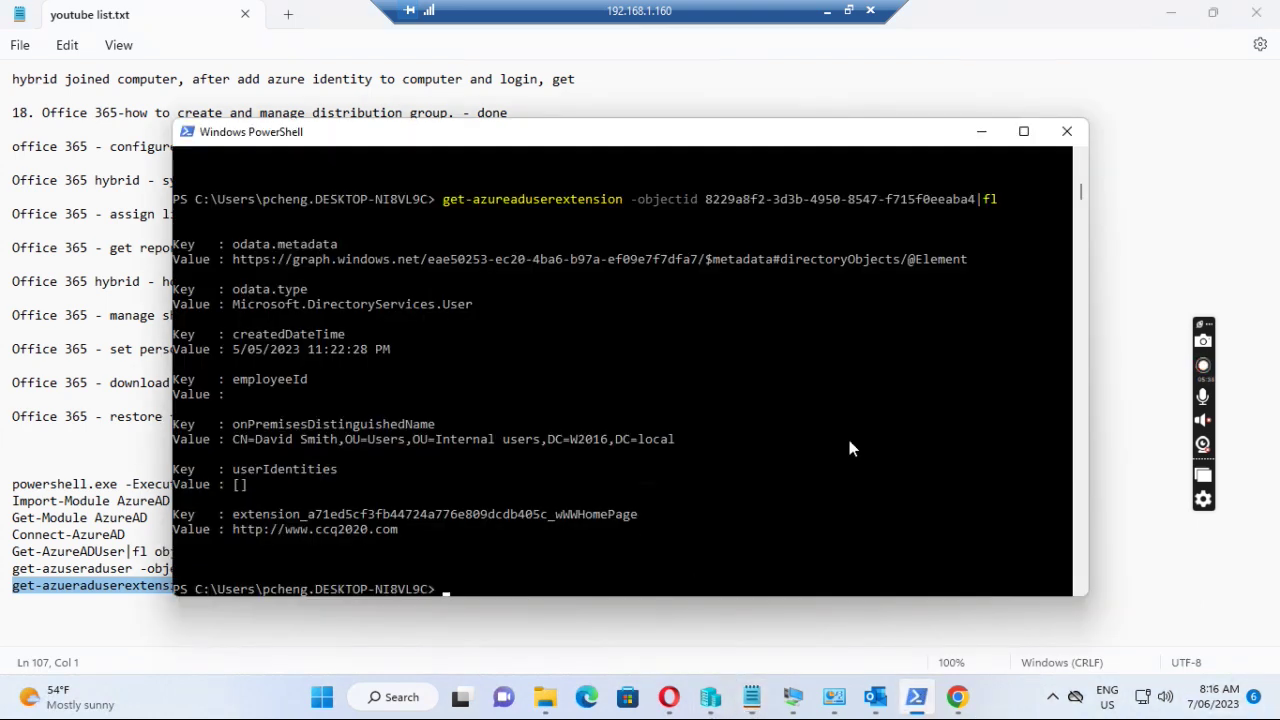
Recall and run 'get-azureaduser | fl objectid, displayname,userprincipalname' from the command history
key("Up")
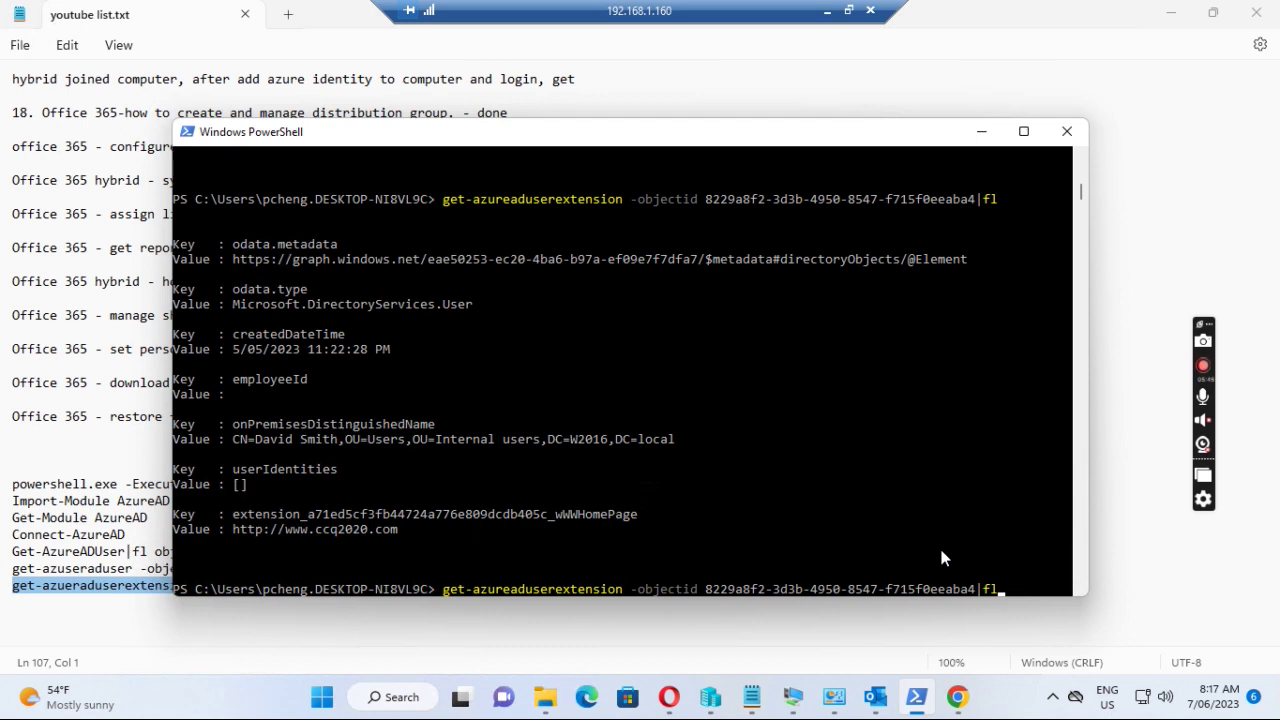
key("Up")
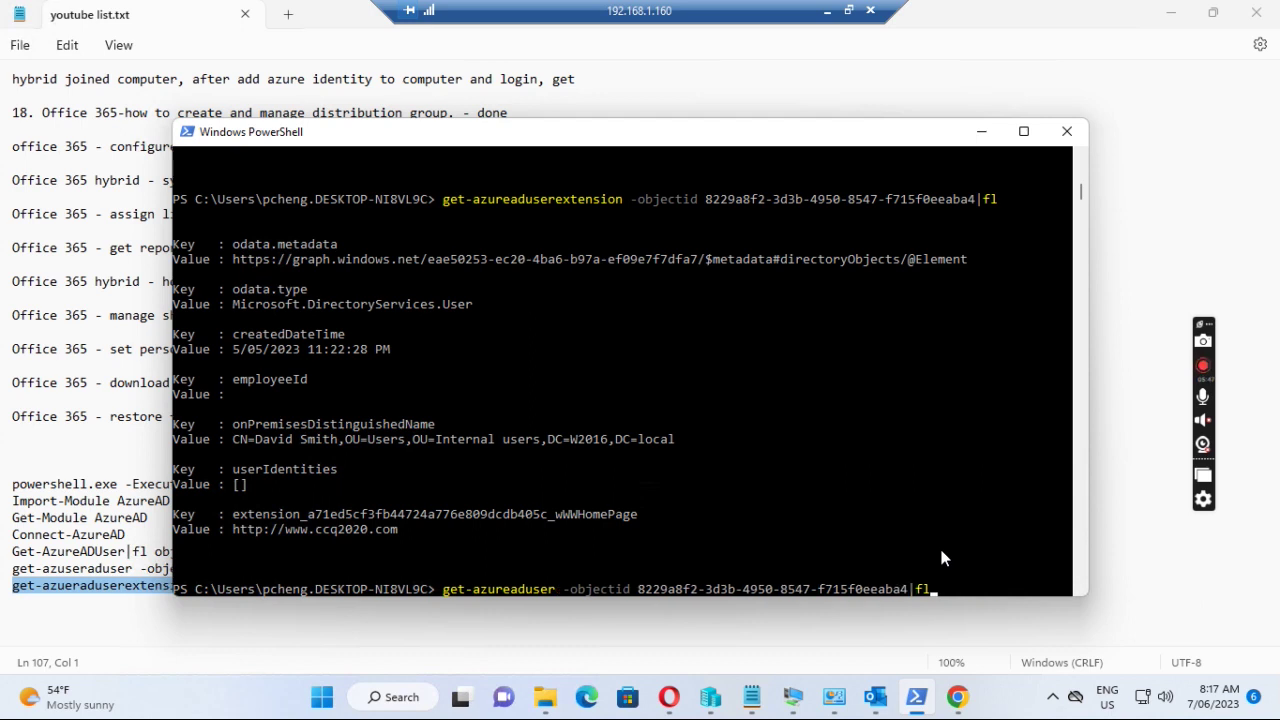
key("Up")
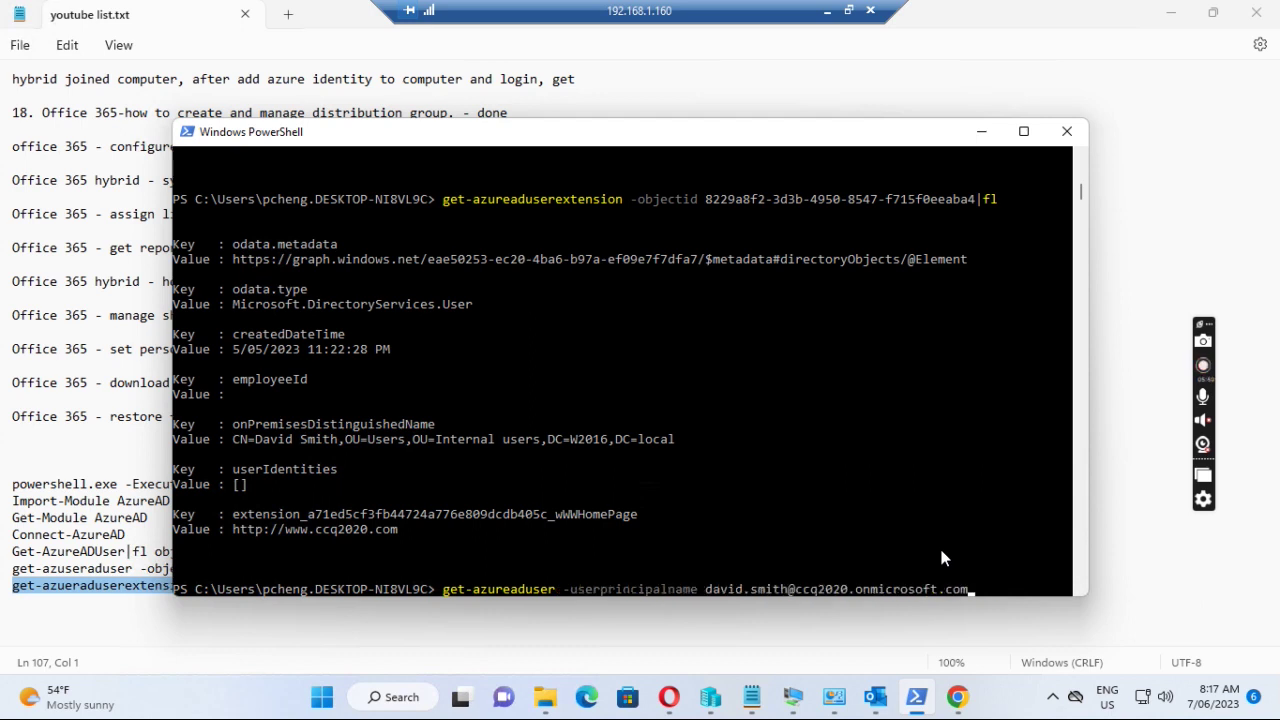
key("Up")
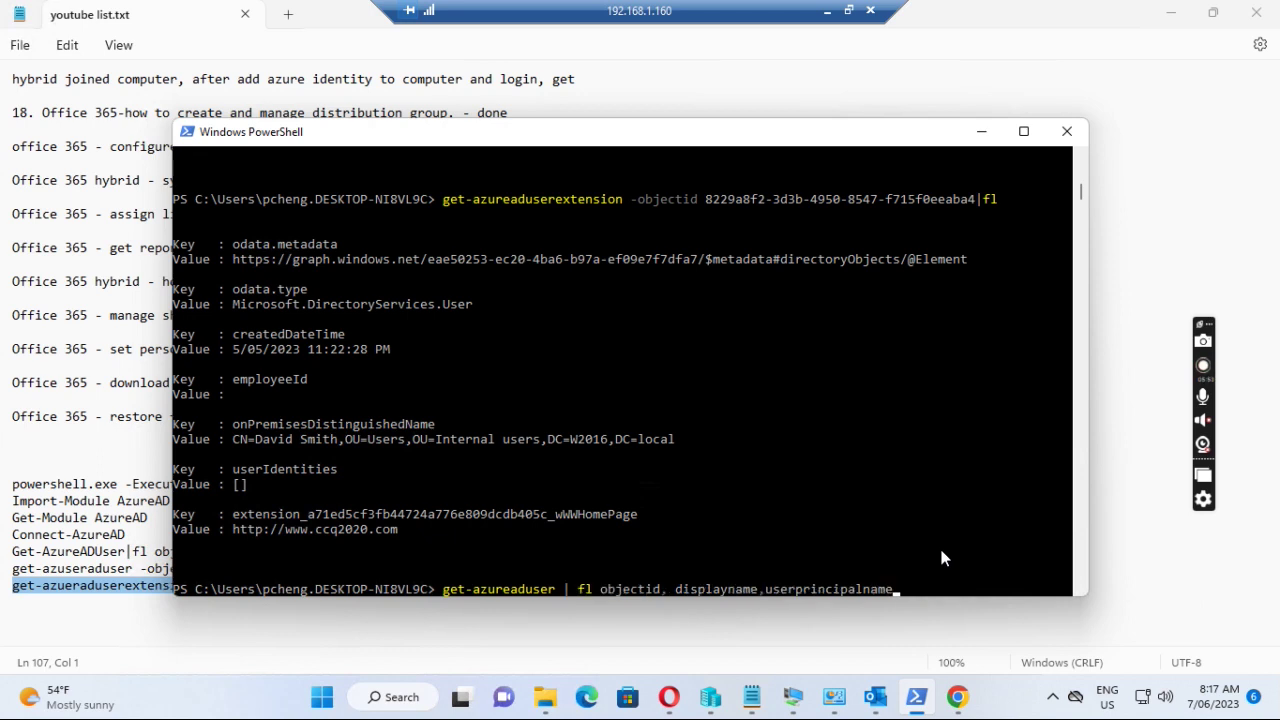
key("Return")
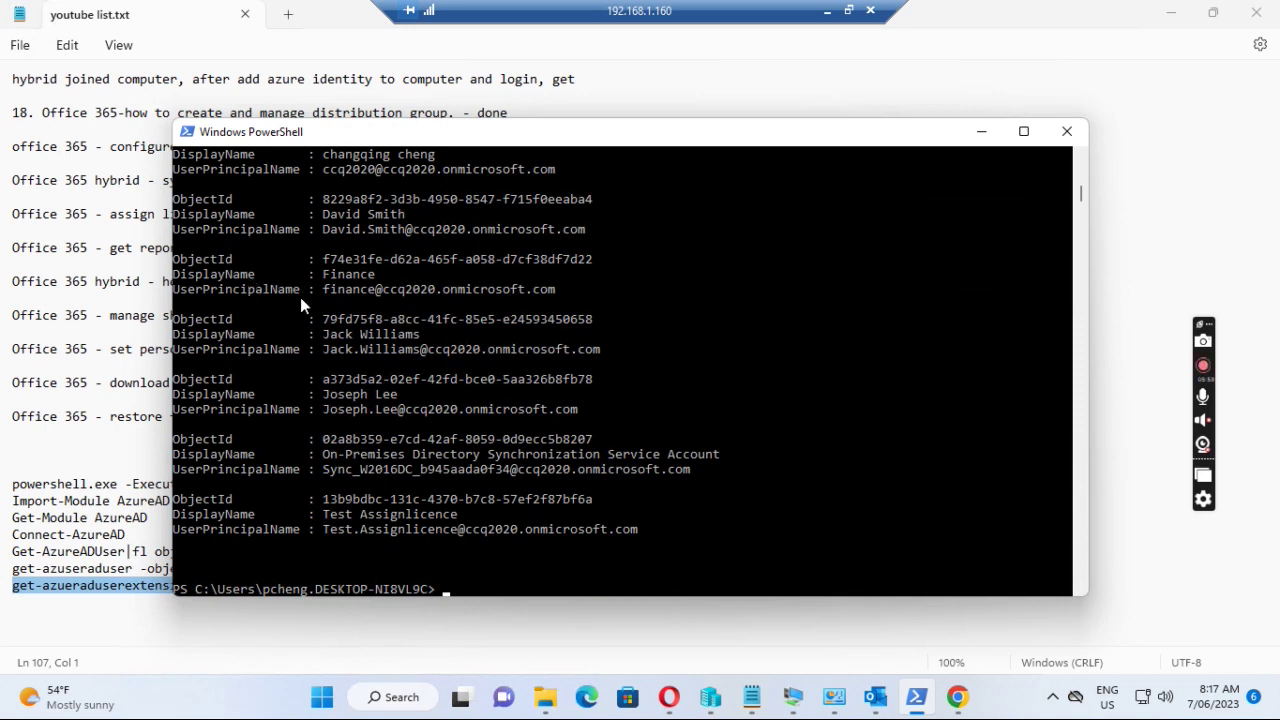
Highlight the demo user's ObjectId GUID in the listing
left_click_drag(313, 199, 598, 208)
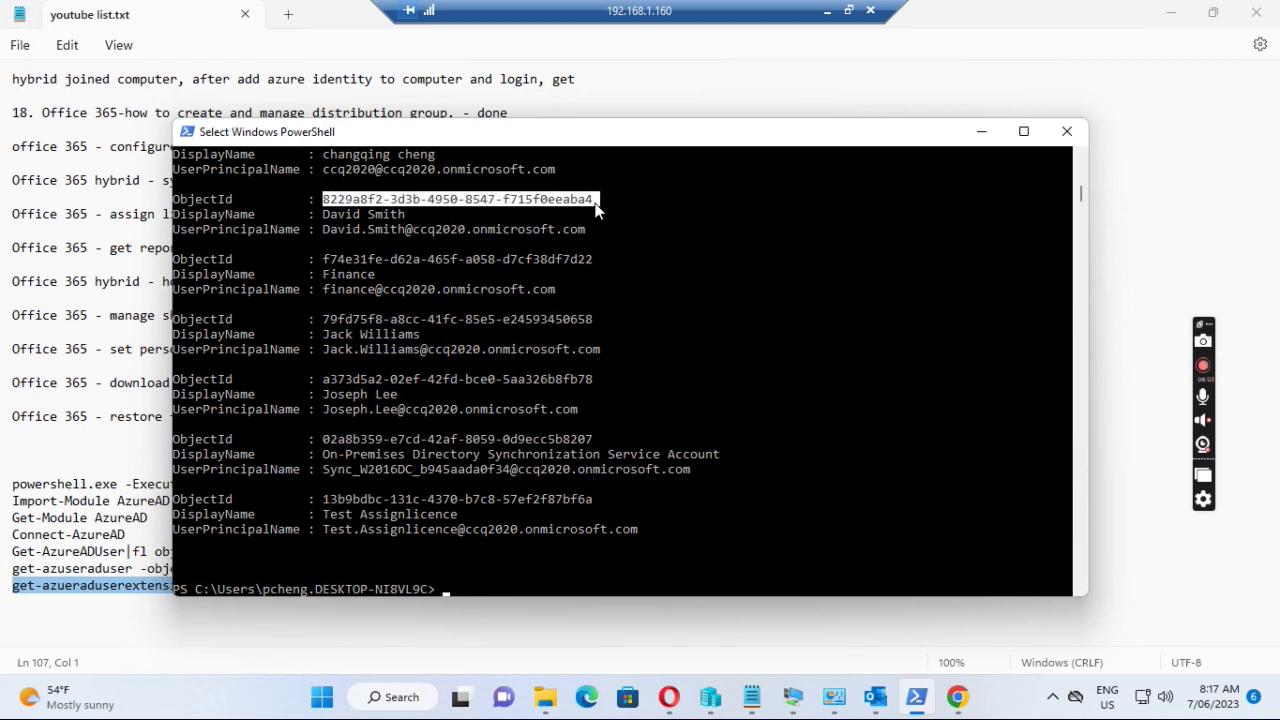
scroll(872, 400, "up", 3)
scroll(872, 403, "up", 1)
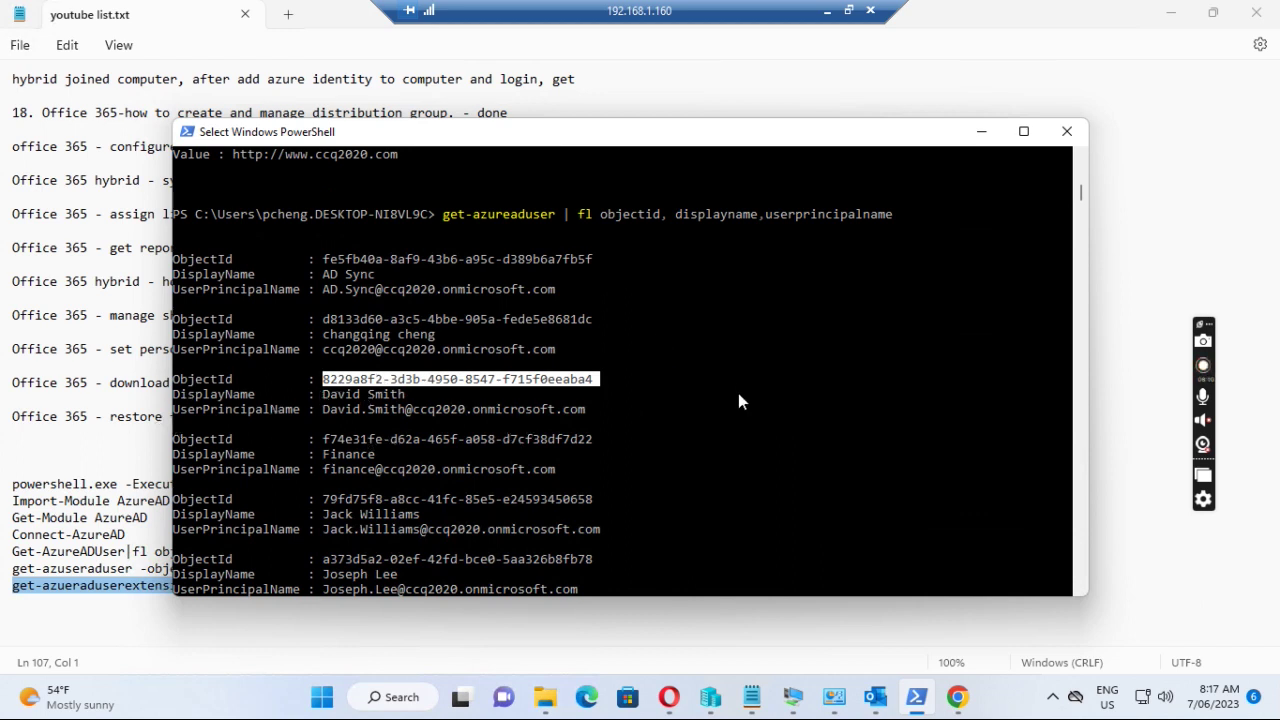
scroll(739, 400, "down", 7)
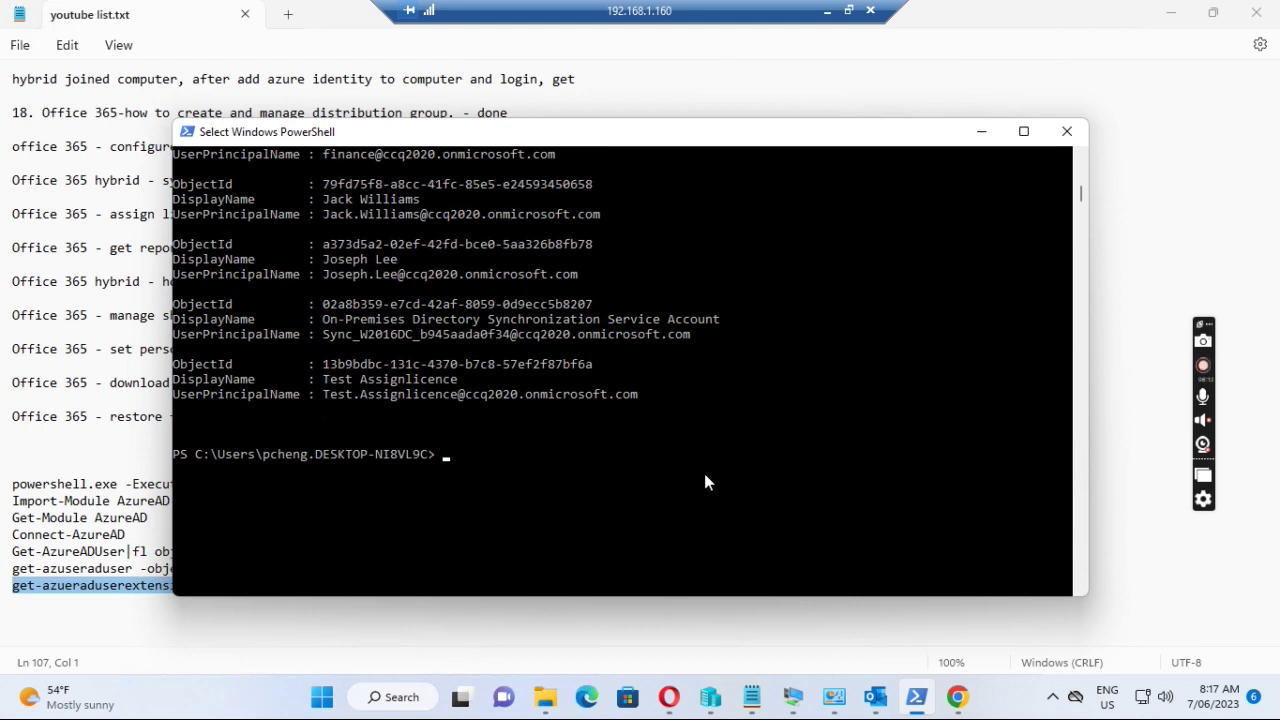
Rerun get-azureaduserextension -objectid with the demo user's ObjectId, piped to fl
key("Escape")
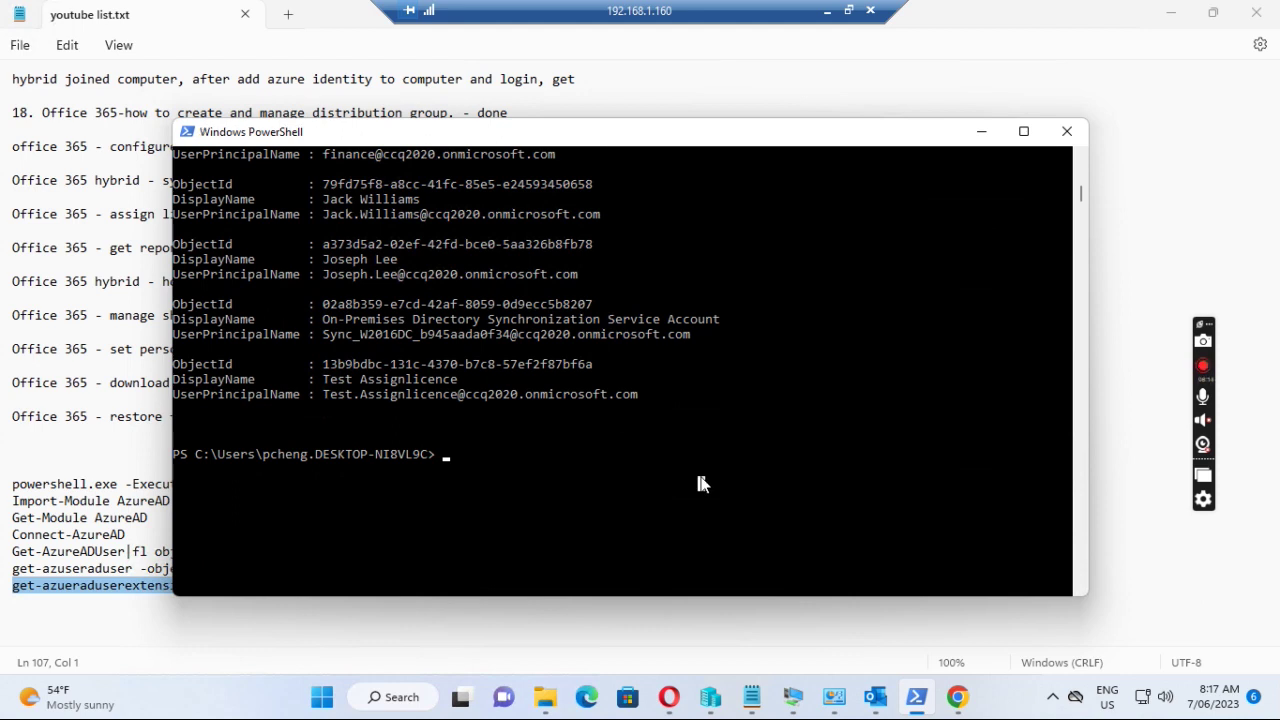
key("Up")
key("Up")
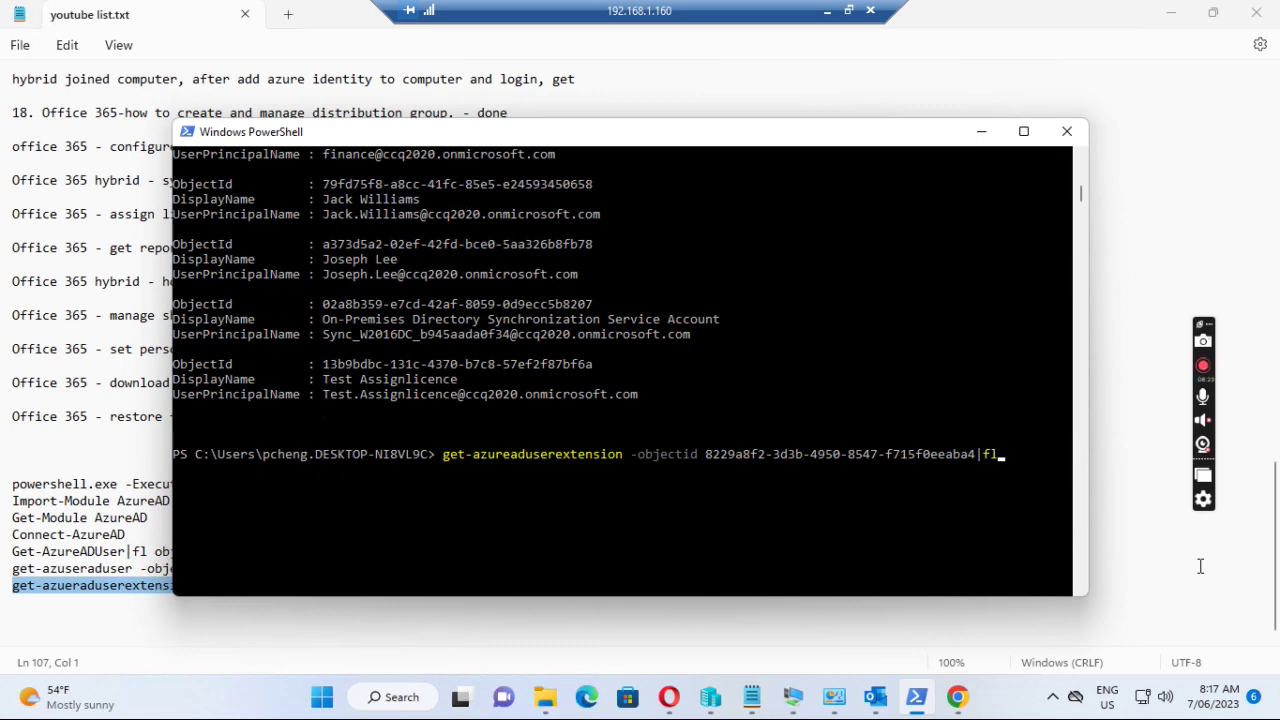
key("Return")
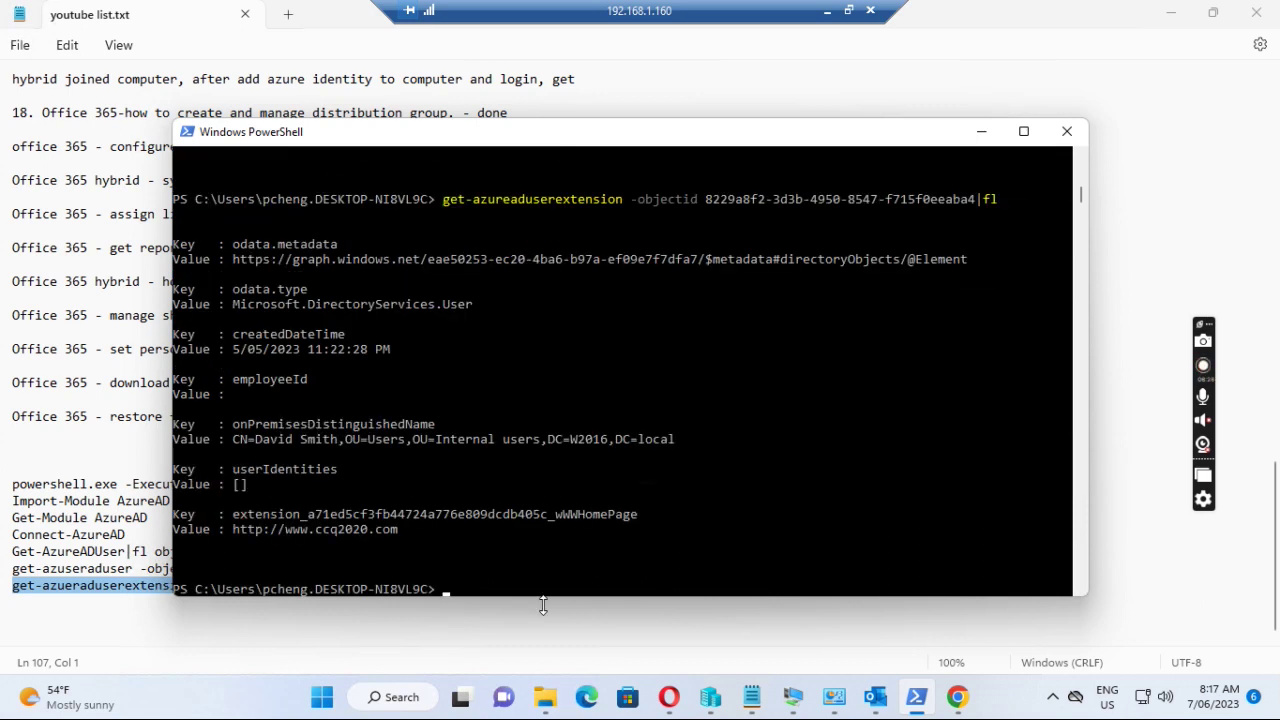